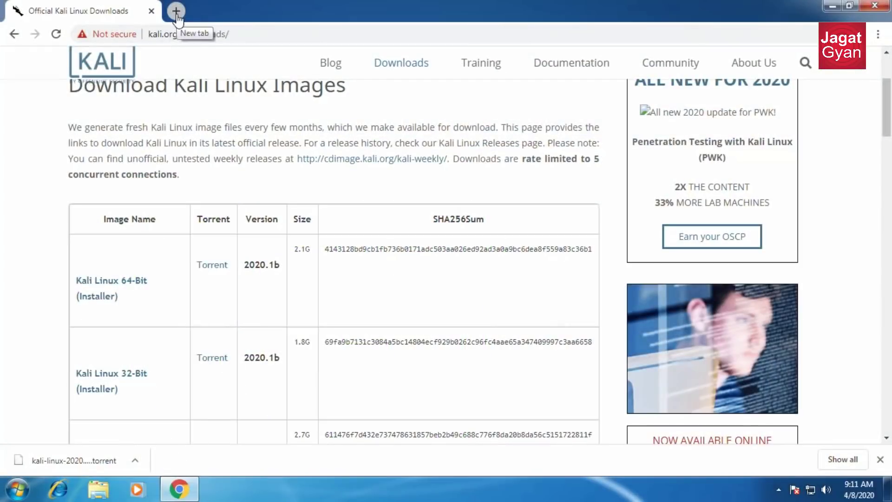
# Open a new Chrome tab.
pyautogui.click(176, 10)
# Search Google for getintopc and open the Get Into PC website.
pyautogui.click(151, 11)
pyautogui.write('getpc')
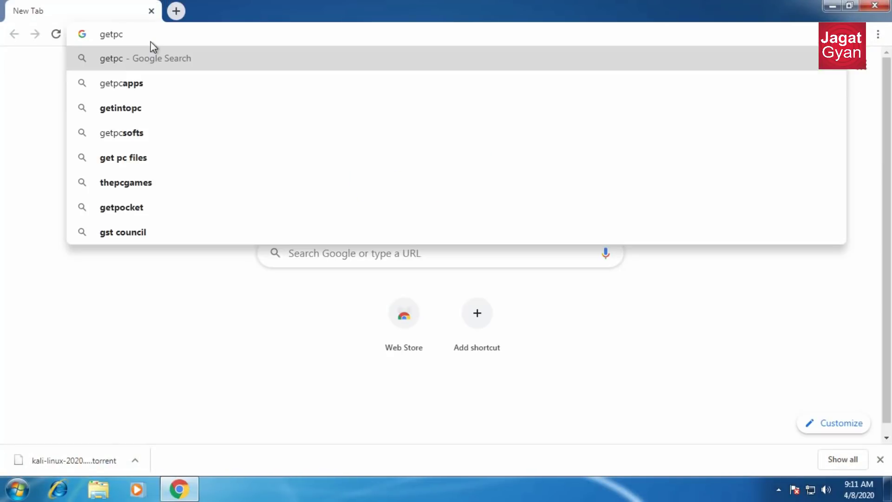
pyautogui.press('Down')
pyautogui.press('Down')
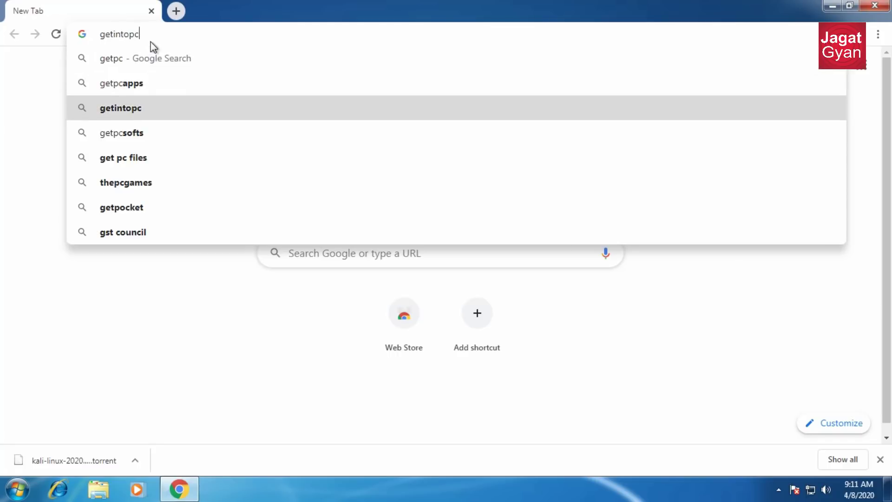
pyautogui.press('Return')
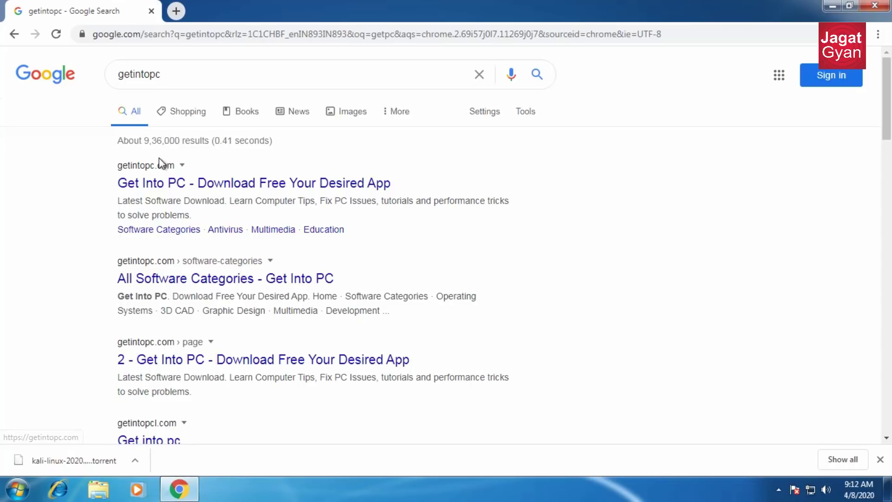
pyautogui.click(233, 184)
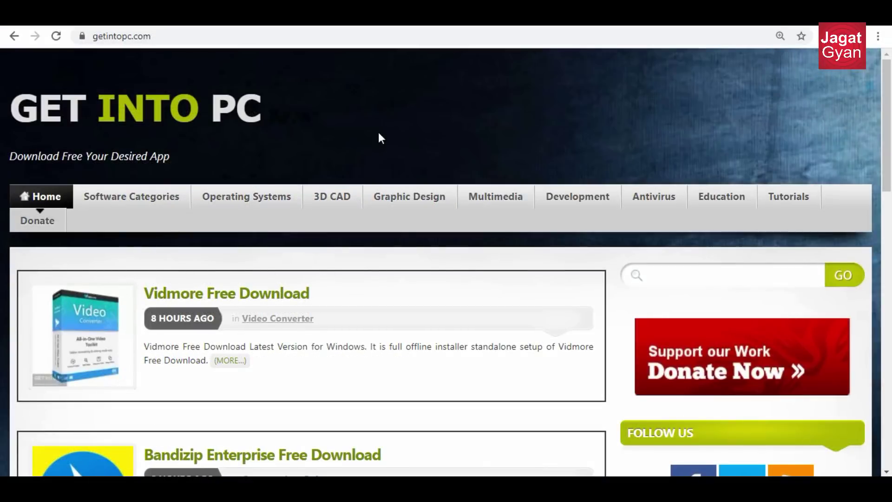
# Search the site for Kali Linux, open Kali Linux 2020 Free Download, and start the 64-bit download.
pyautogui.click(692, 269)
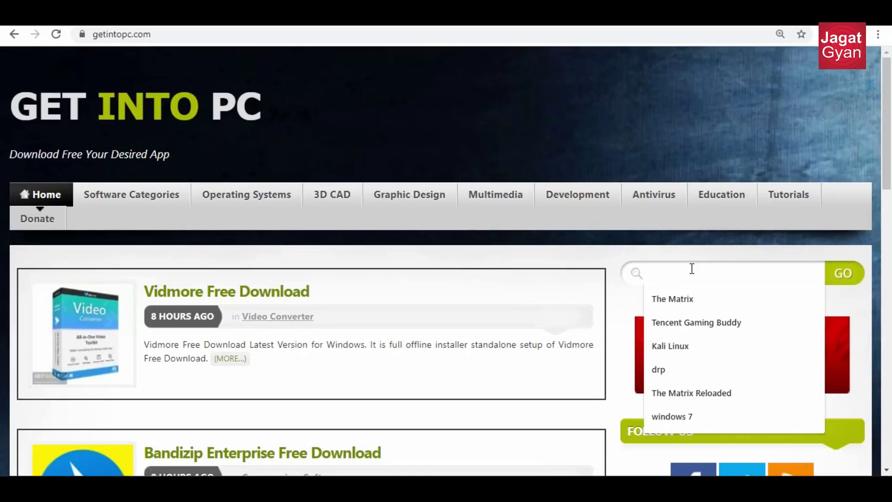
pyautogui.click(679, 346)
pyautogui.press('Return')
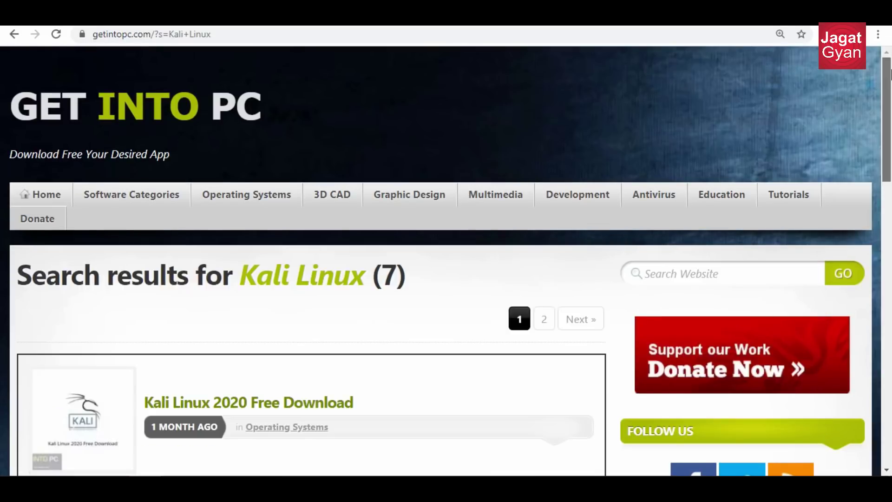
pyautogui.moveTo(890, 96); pyautogui.dragTo(888, 154)
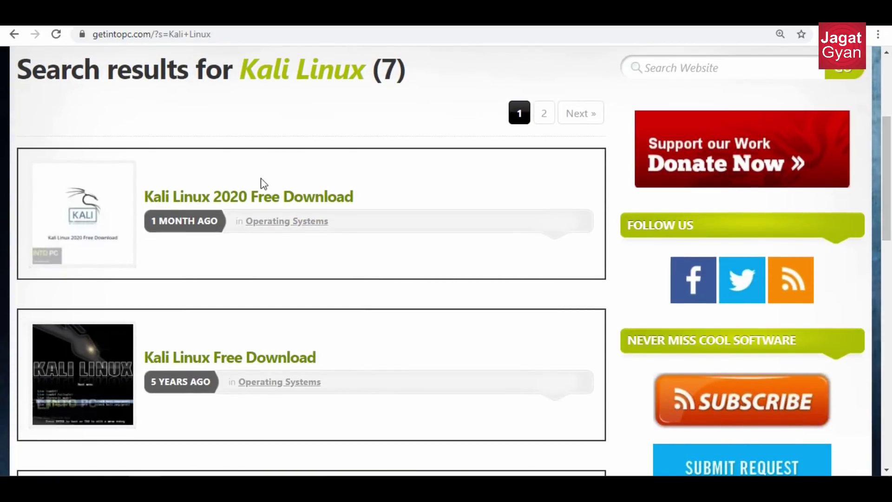
pyautogui.click(207, 199)
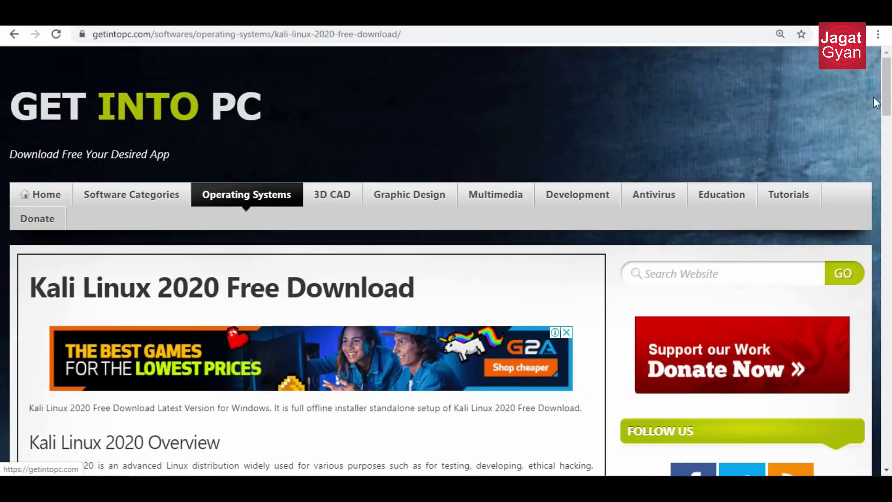
pyautogui.moveTo(883, 96); pyautogui.dragTo(851, 358)
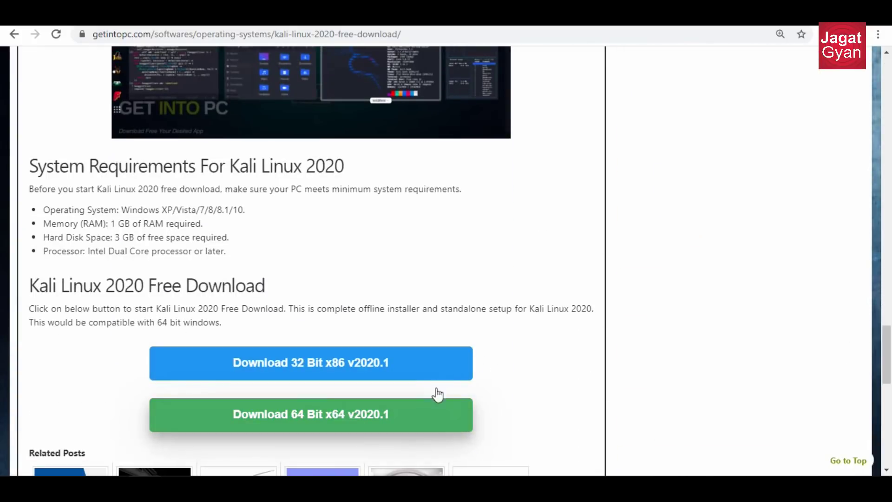
pyautogui.click(400, 418)
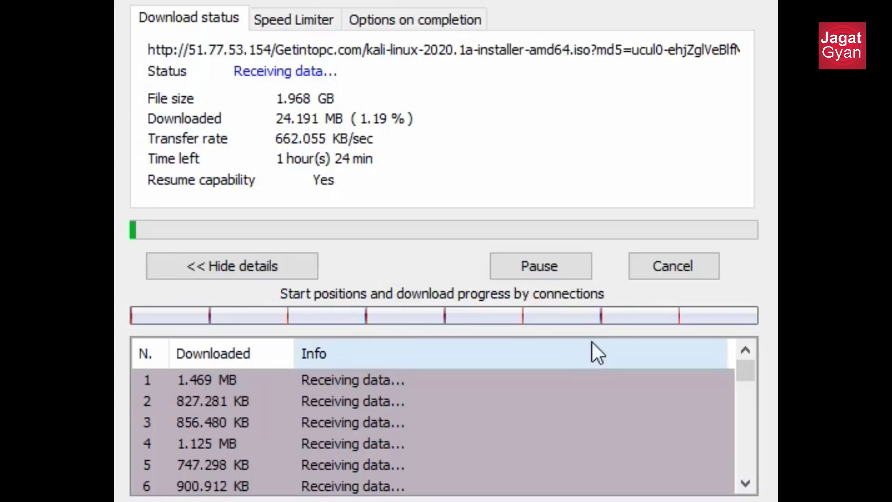
# Pause the 1.968 GB Kali ISO download in IDM, then resume it.
pyautogui.click(584, 261)
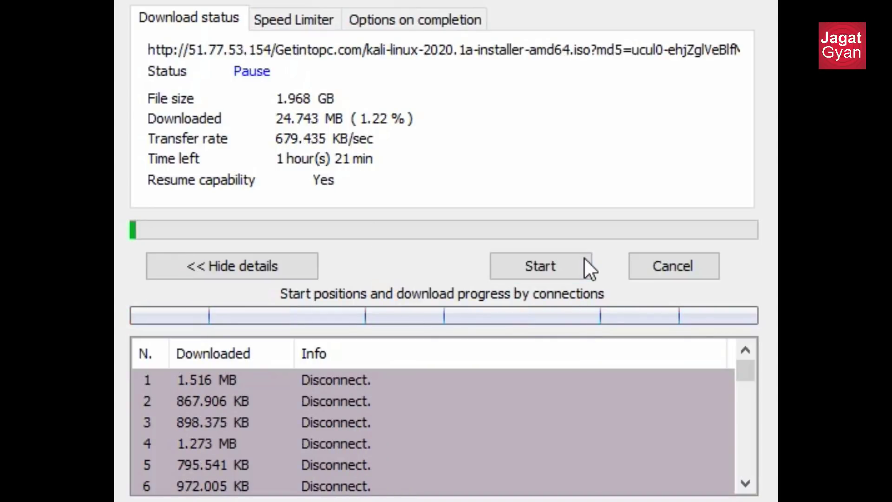
pyautogui.click(582, 258)
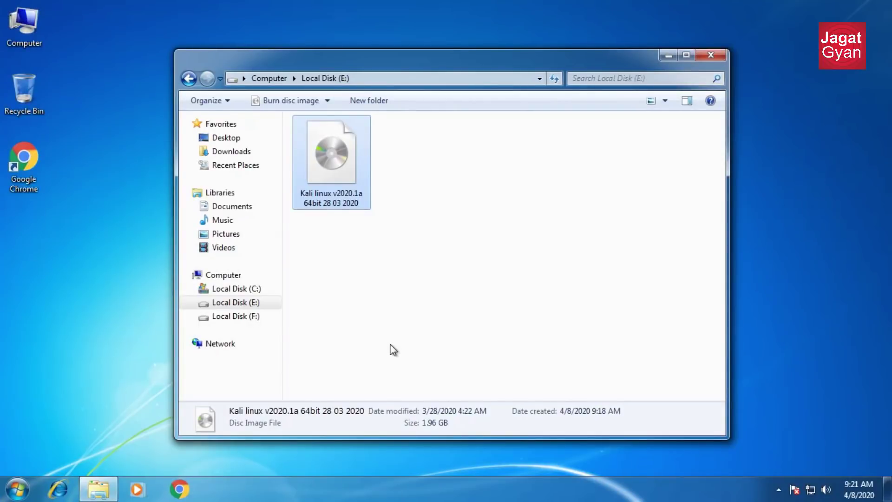
# Search Google for rufus and open the official site, rufus.ie.
pyautogui.click(183, 491)
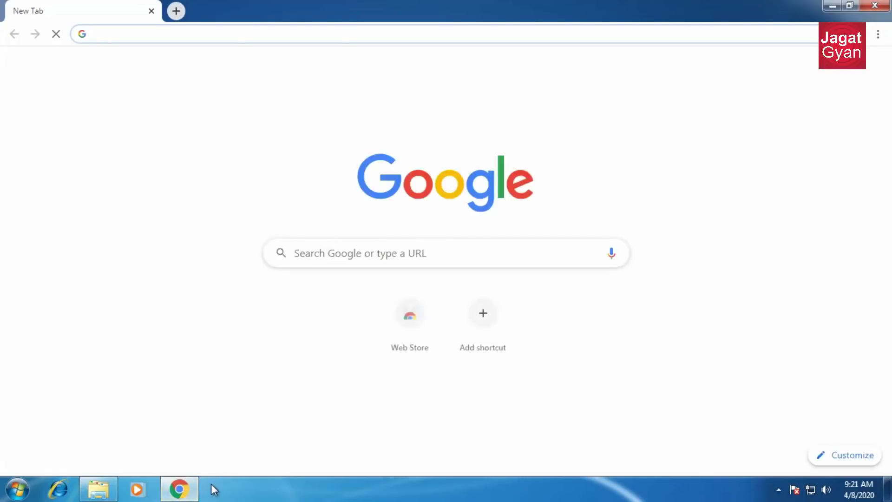
pyautogui.write('rufus')
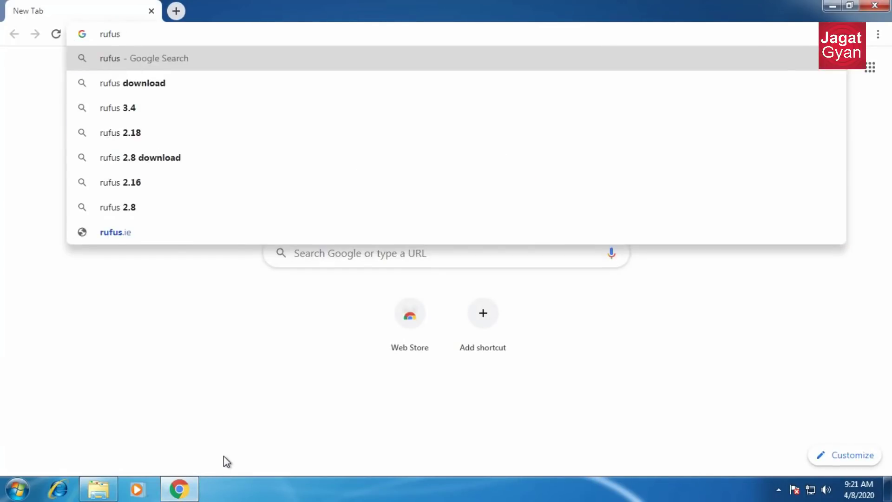
pyautogui.press('Return')
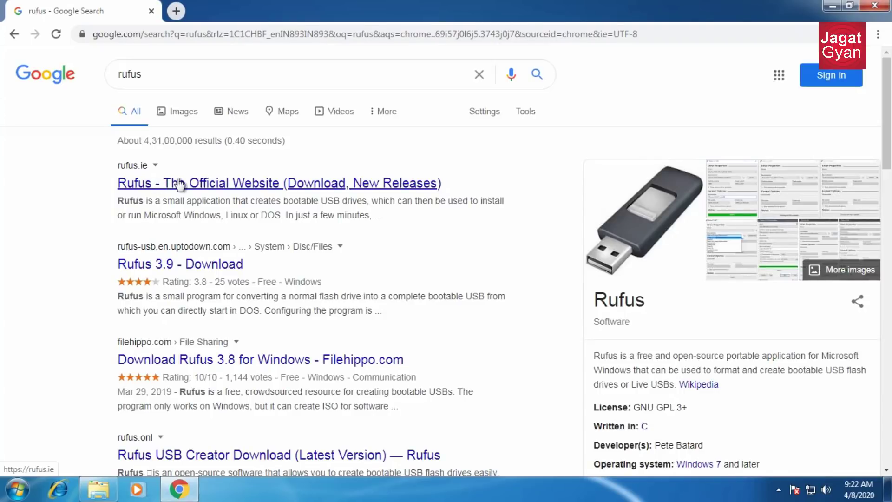
pyautogui.click(179, 183)
pyautogui.moveTo(888, 72); pyautogui.dragTo(891, 146)
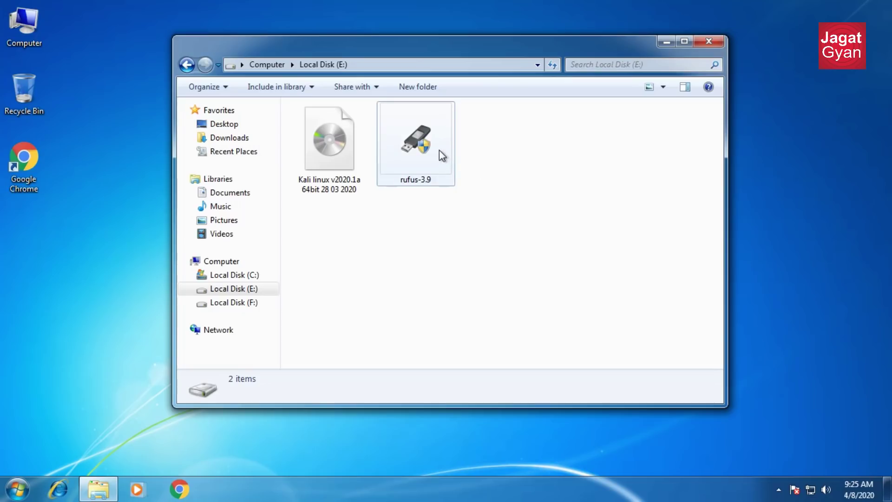
# Run rufus-3.9 from Local Disk (E:) as administrator.
pyautogui.click(434, 142)
pyautogui.rightClick(434, 142)
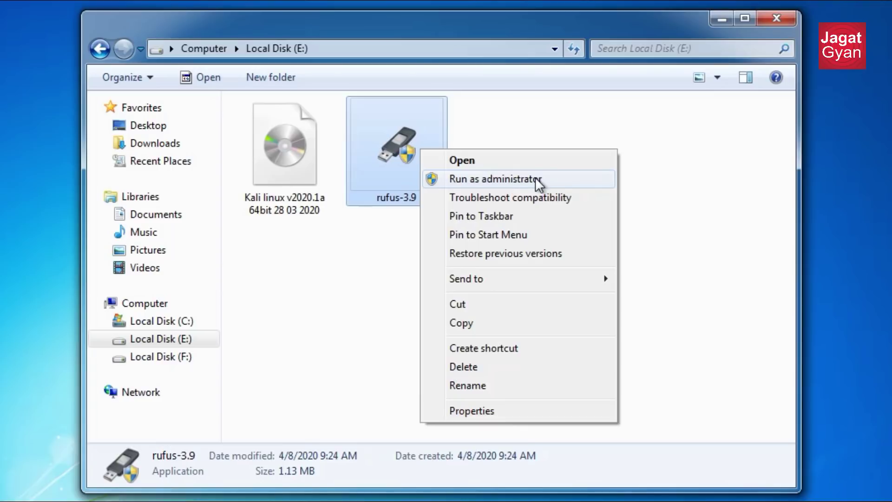
pyautogui.click(486, 166)
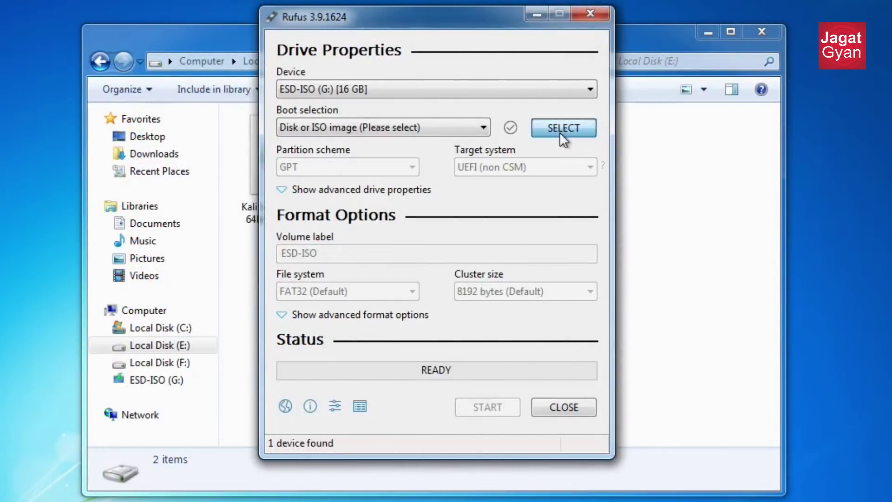
# Load the Kali linux v2020.1a 64bit ISO from Local Disk (E:) as Rufus's boot image.
pyautogui.click(561, 134)
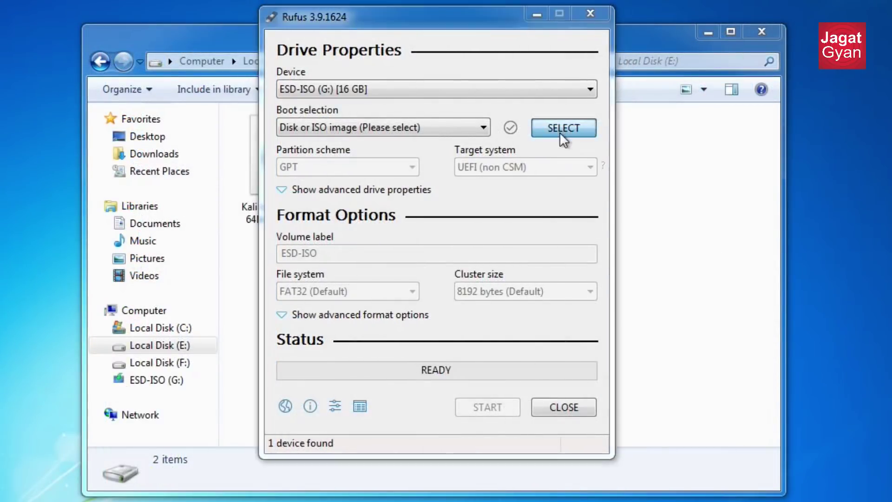
pyautogui.click(350, 320)
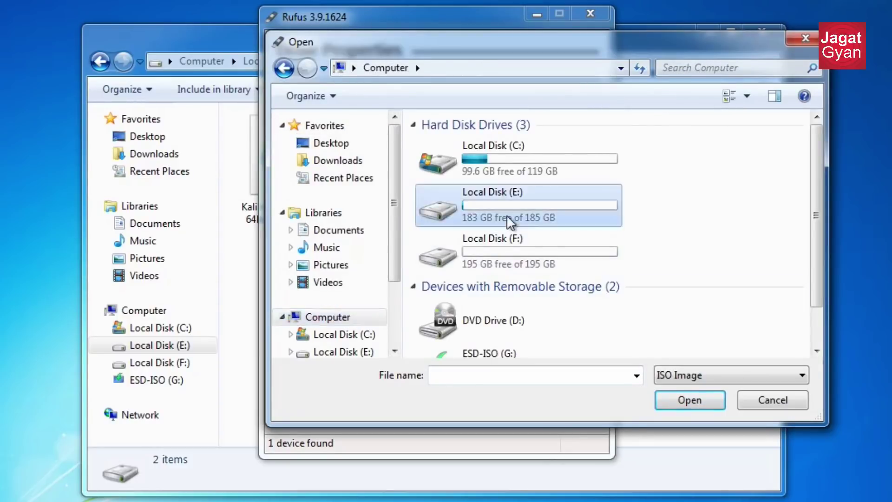
pyautogui.doubleClick(483, 215)
pyautogui.doubleClick(478, 145)
pyautogui.click(398, 207)
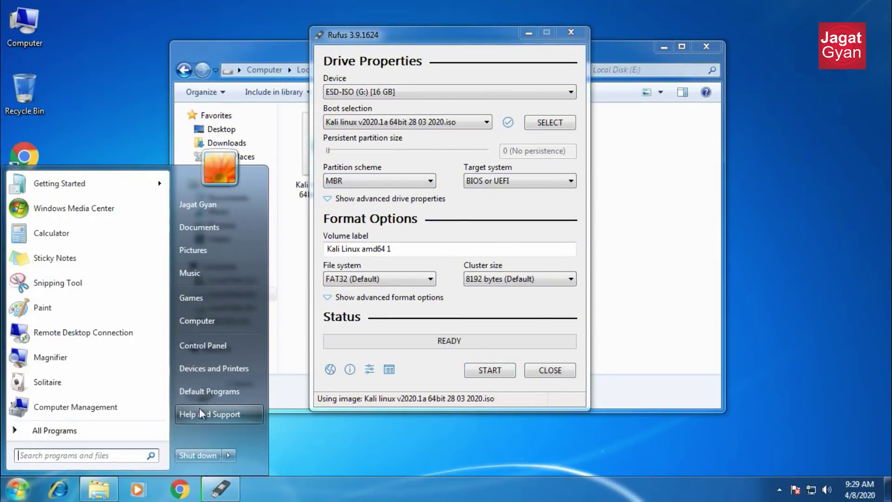
# In Computer Management, view Disk 0's Volumes properties to confirm it uses MBR.
pyautogui.write('computer manag')
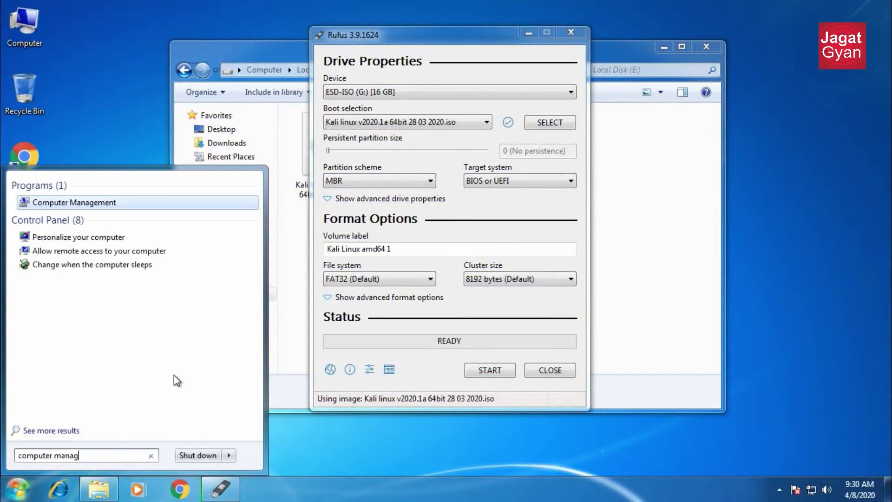
pyautogui.press('Return')
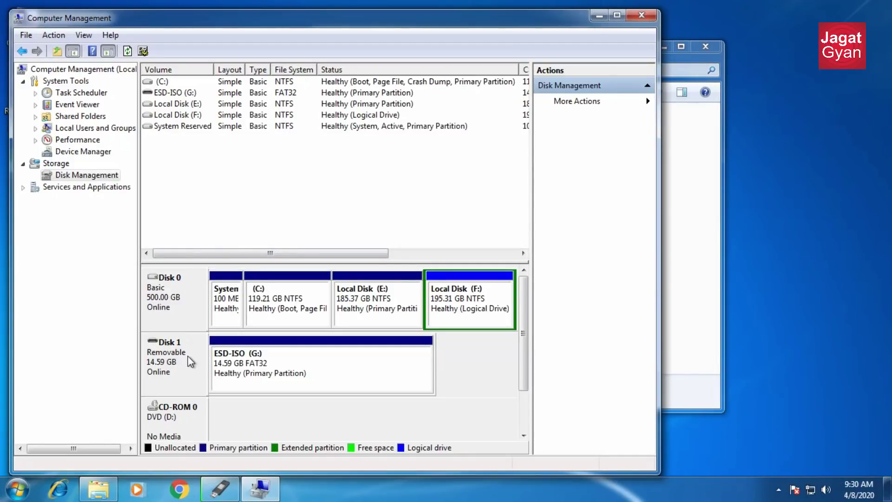
pyautogui.click(187, 302)
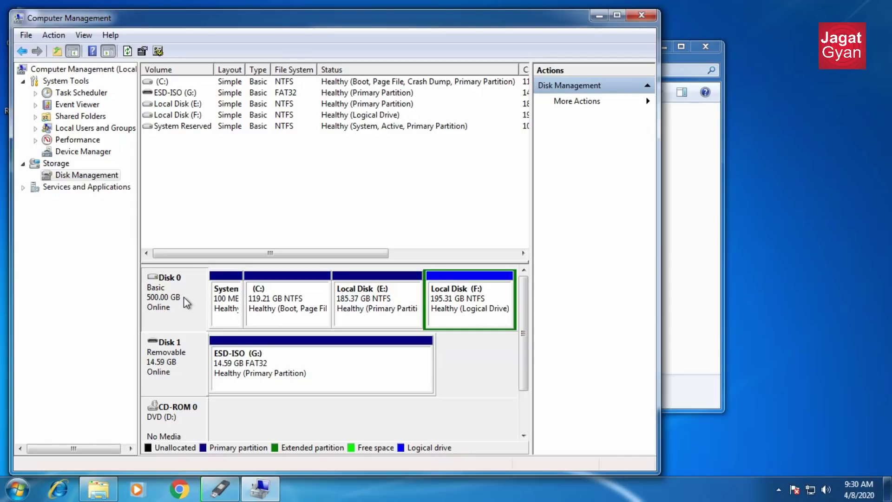
pyautogui.rightClick(184, 298)
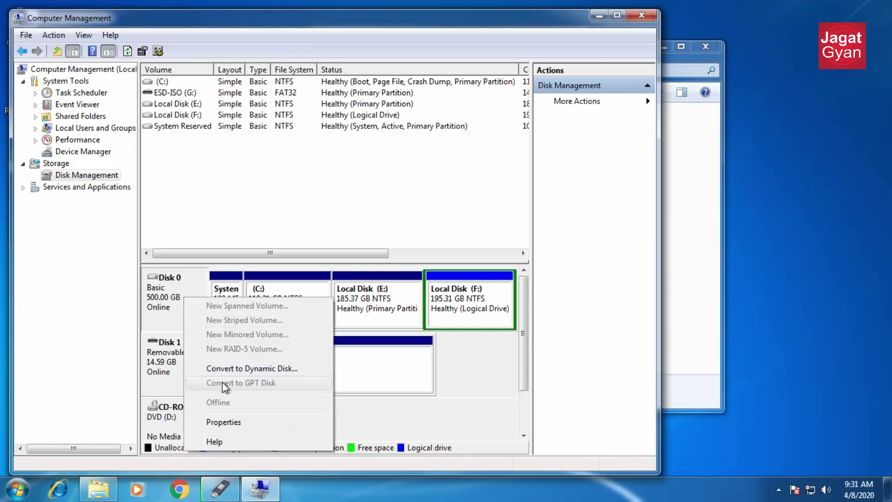
pyautogui.click(246, 422)
pyautogui.click(183, 114)
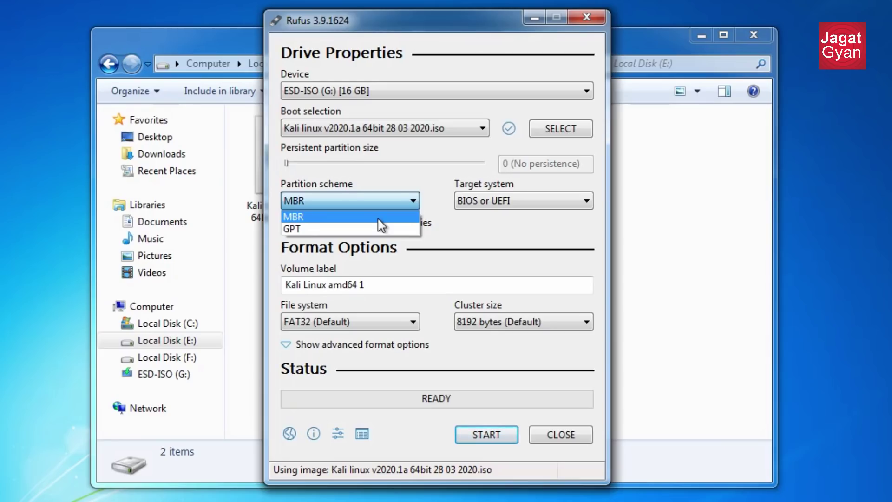
# Keep MBR as the partition scheme and start writing the Kali image.
pyautogui.click(378, 217)
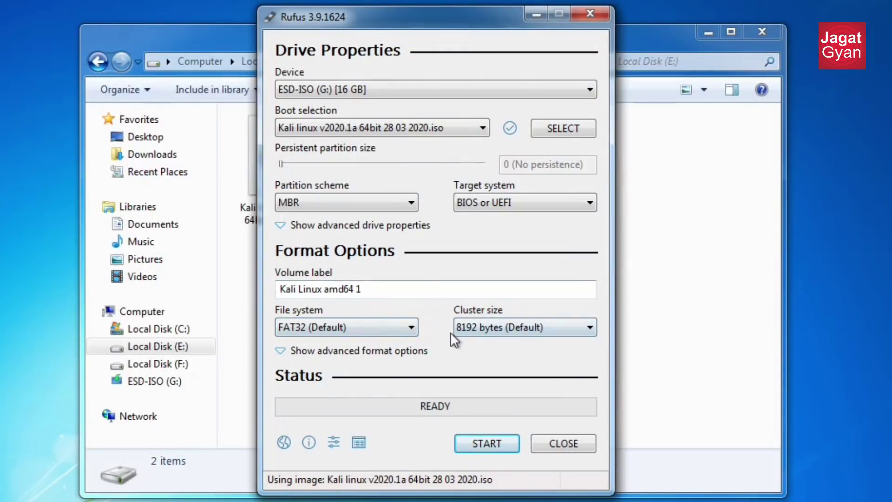
pyautogui.click(483, 445)
# Allow the extra boot file download, accept ISO Image mode, and confirm erasing the USB drive.
pyautogui.click(513, 392)
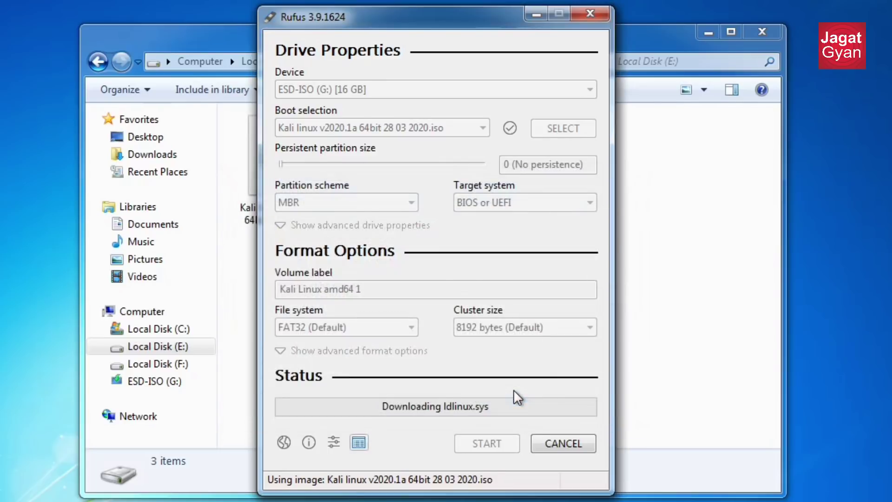
pyautogui.click(538, 357)
pyautogui.click(503, 346)
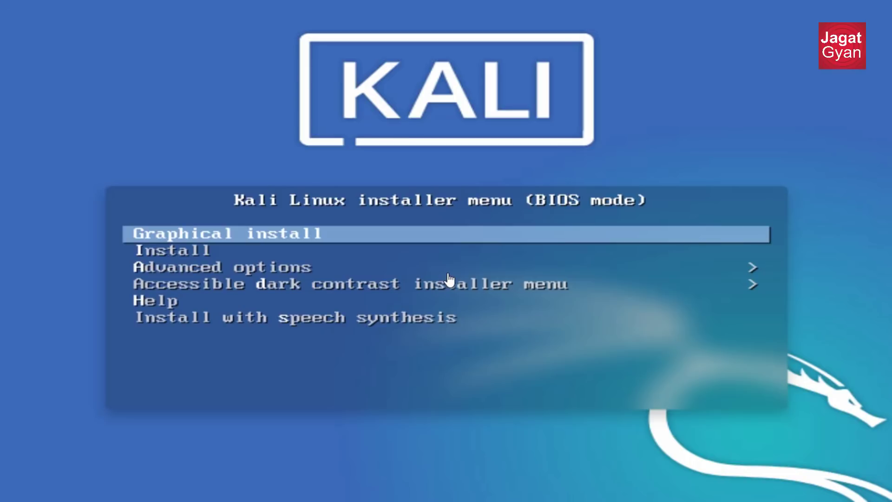
# Launch Graphical install and select English as the installation language.
pyautogui.press('Return')
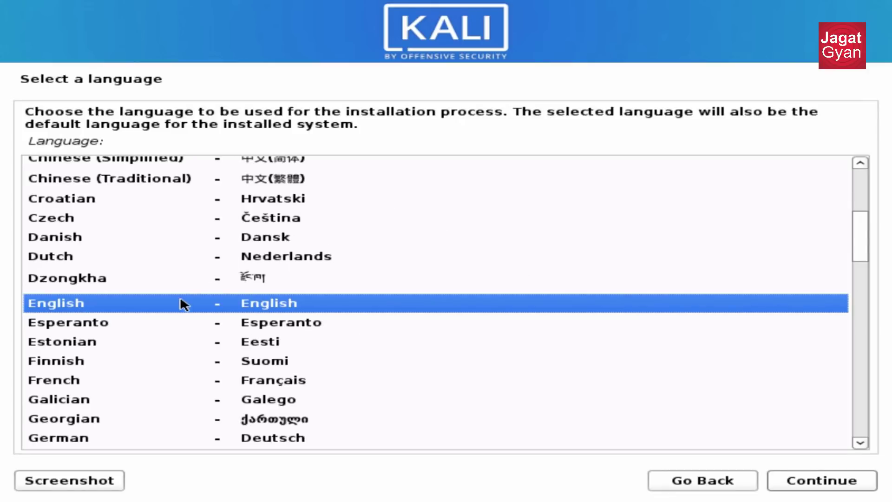
pyautogui.click(219, 298)
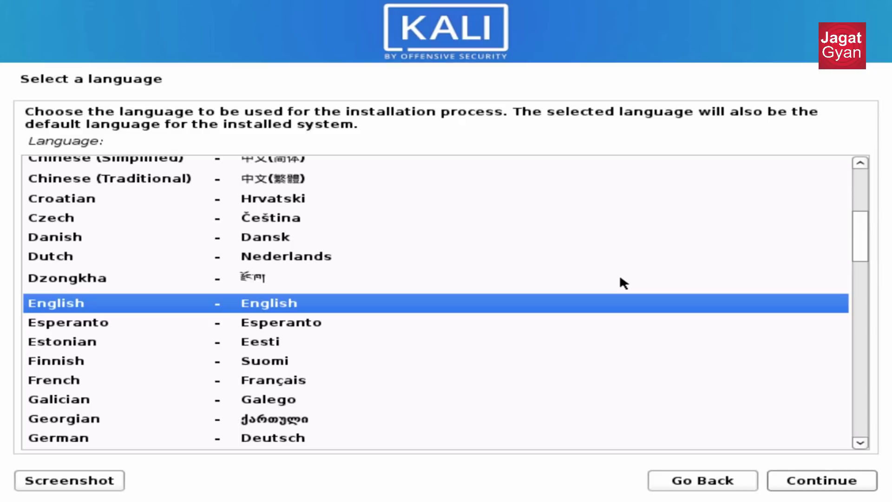
pyautogui.press('Tab')
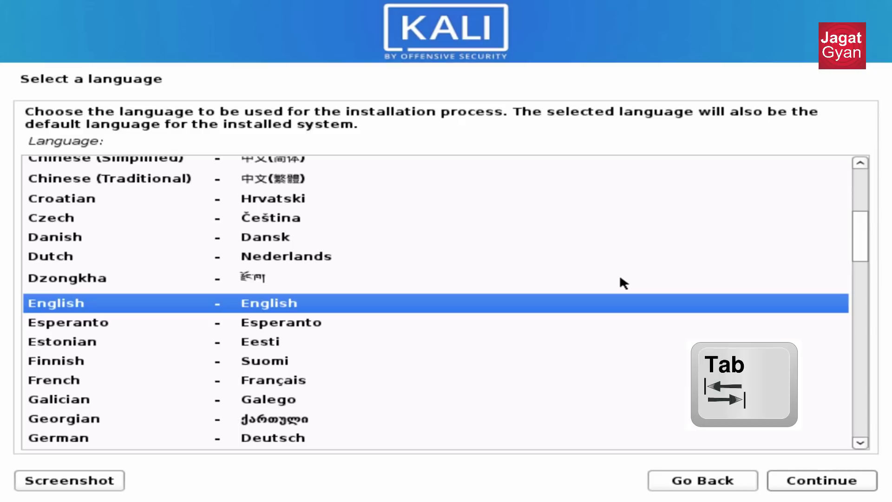
pyautogui.press('Tab')
pyautogui.press('Tab')
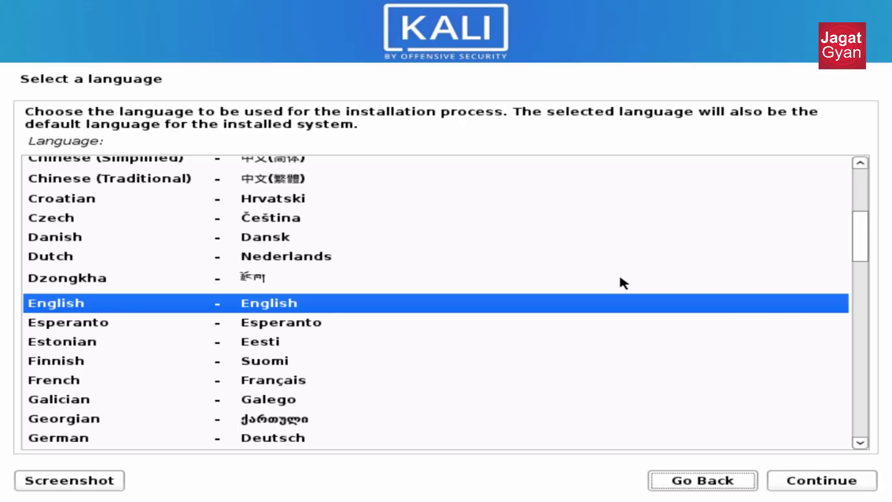
pyautogui.press('Right')
pyautogui.press('Left')
pyautogui.press('Right')
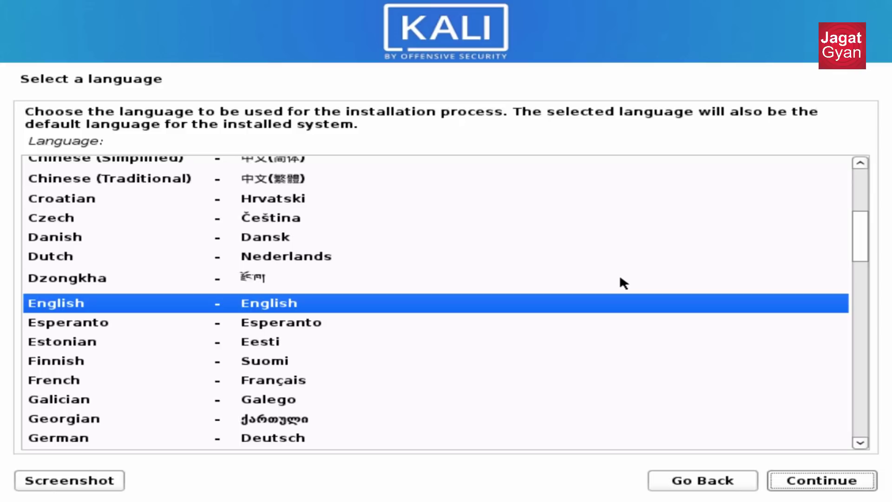
pyautogui.press('Left')
pyautogui.press('Down')
pyautogui.press('Down')
pyautogui.press('Down')
pyautogui.press('Up')
pyautogui.press('Up')
pyautogui.press('Up')
pyautogui.press('Up')
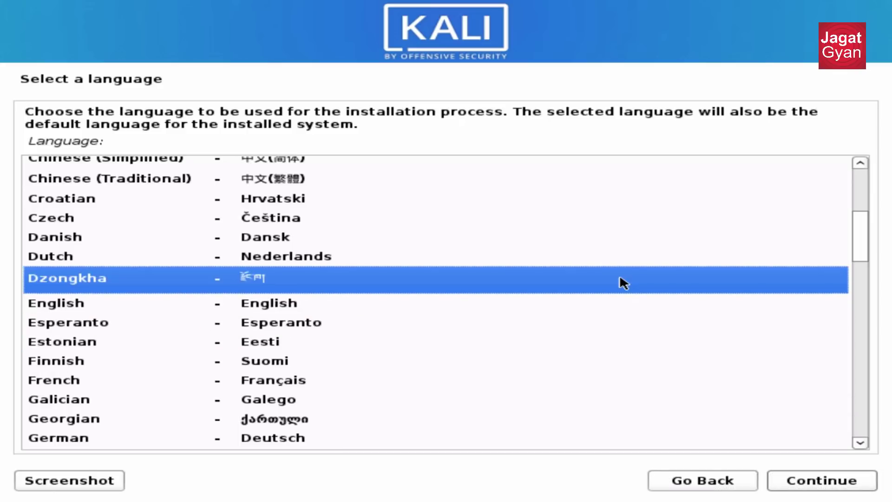
pyautogui.press('Down')
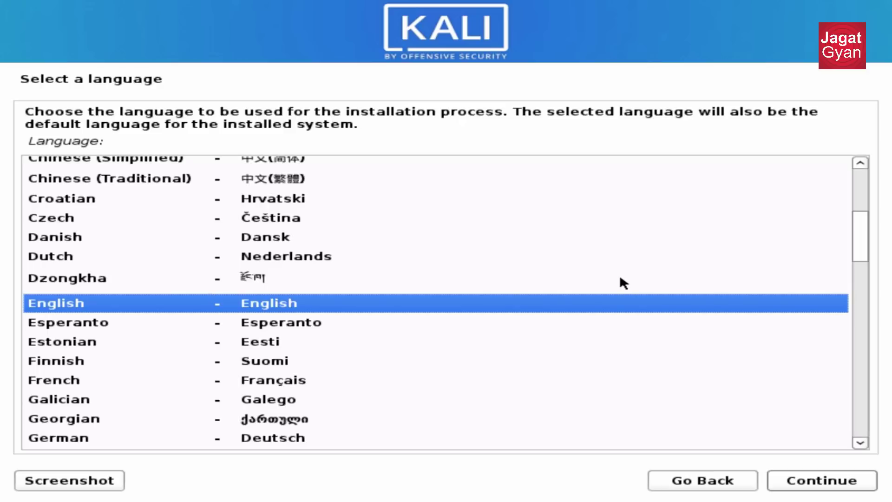
pyautogui.click(290, 306)
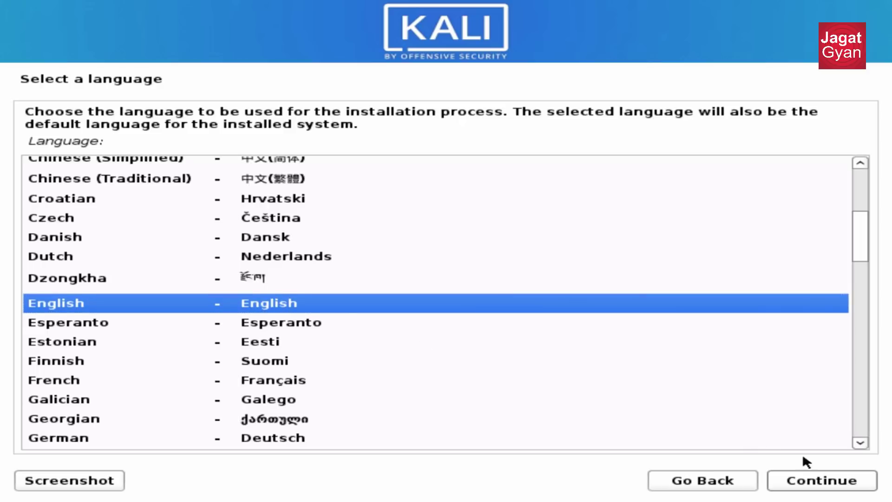
# Set the location to India and accept the American English keymap.
pyautogui.click(817, 478)
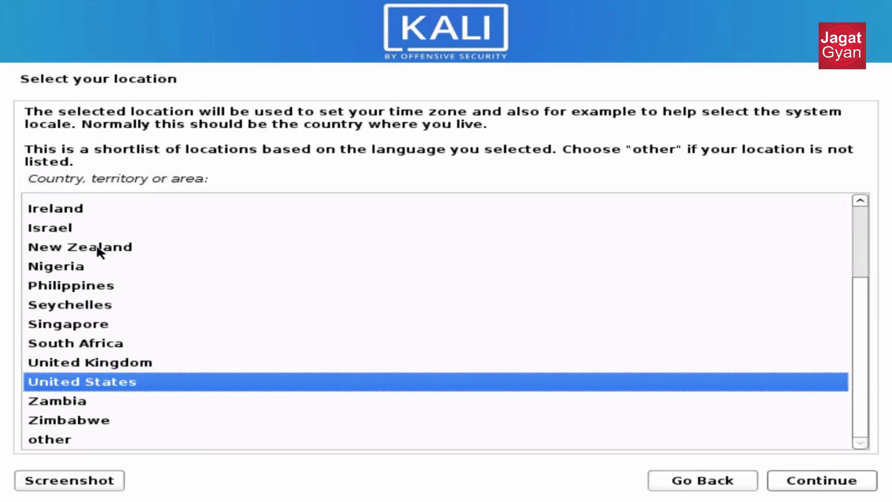
pyautogui.press('Up')
pyautogui.press('Up')
pyautogui.press('Up')
pyautogui.press('Up')
pyautogui.press('Up')
pyautogui.press('Up')
pyautogui.press('Up')
pyautogui.press('Up')
pyautogui.press('Up')
pyautogui.press('Up')
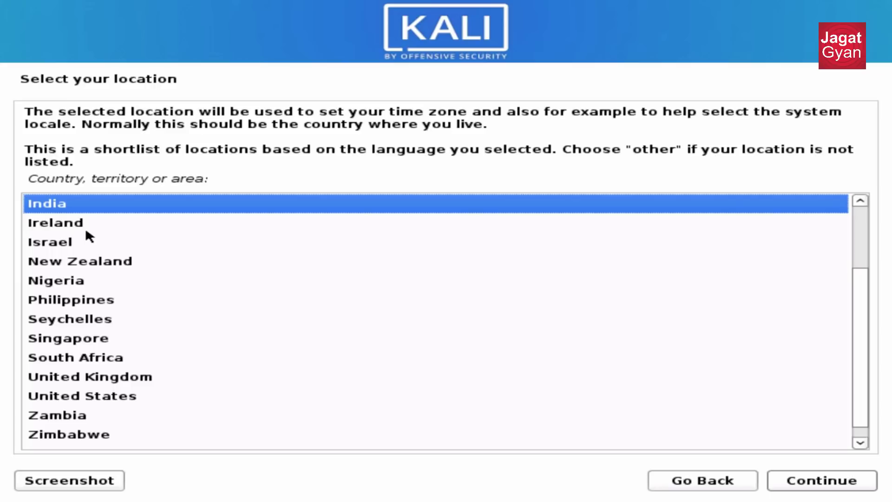
pyautogui.click(857, 482)
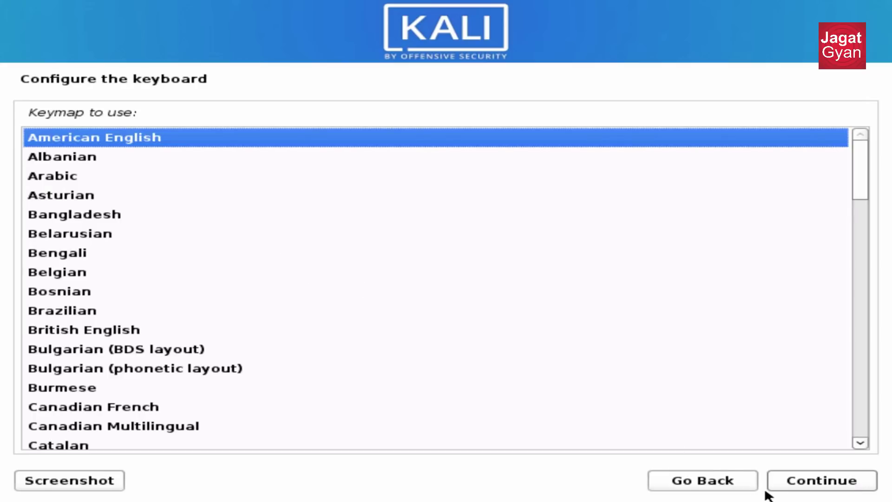
pyautogui.click(800, 483)
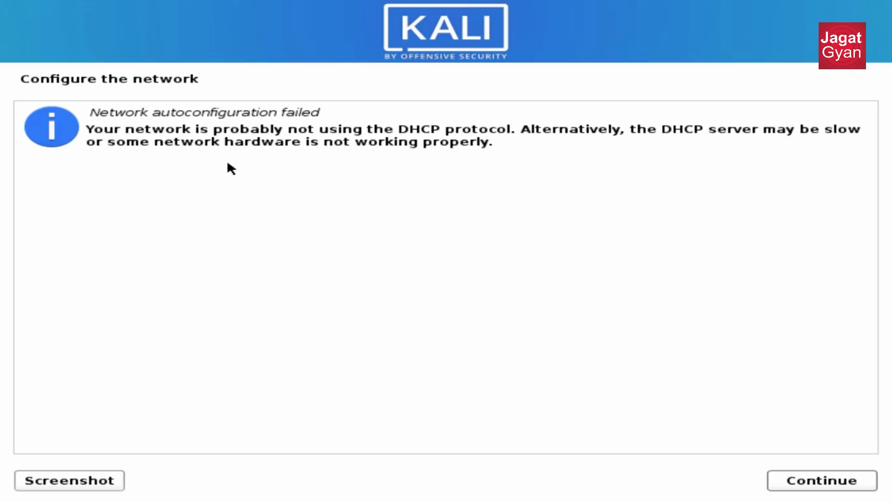
# After the network autoconfiguration failure, choose not to configure the network now.
pyautogui.click(823, 479)
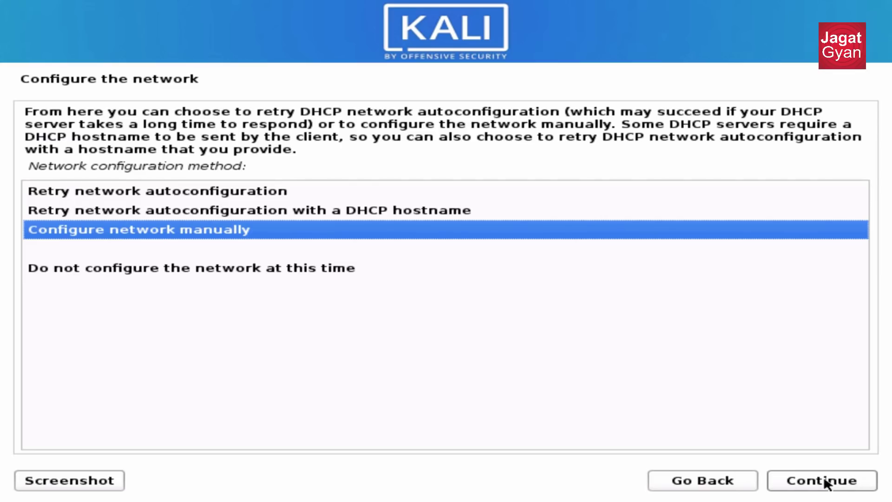
pyautogui.click(170, 268)
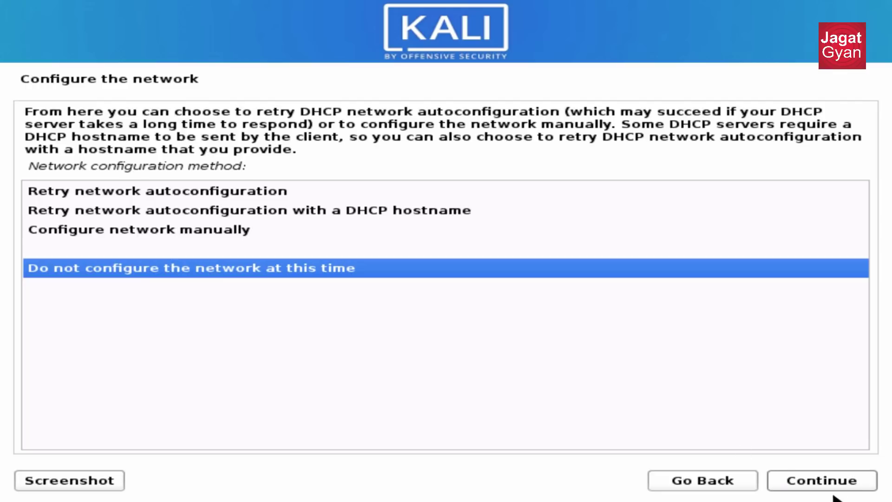
pyautogui.click(840, 488)
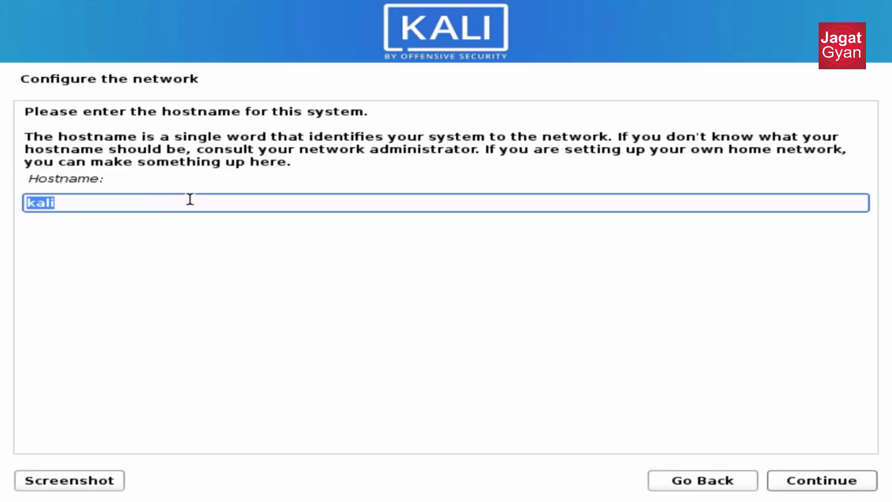
# Keep the prefilled hostname 'kali' and continue to user account setup.
pyautogui.click(190, 199)
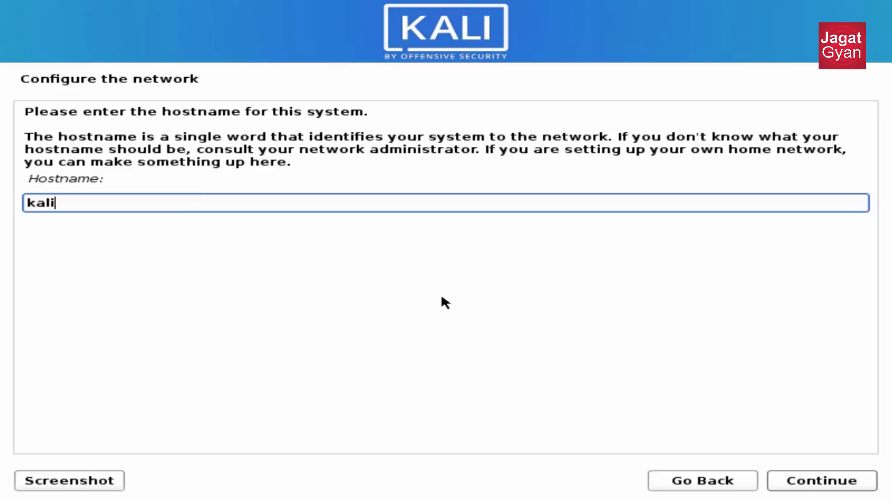
pyautogui.click(852, 480)
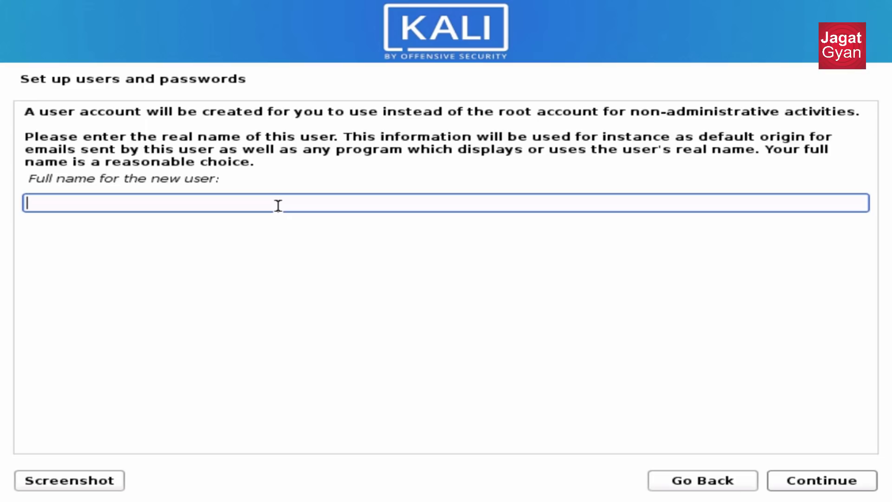
# Enter the new user's full name, confirm it, then type the replacement username.
pyautogui.write('kalilinux')
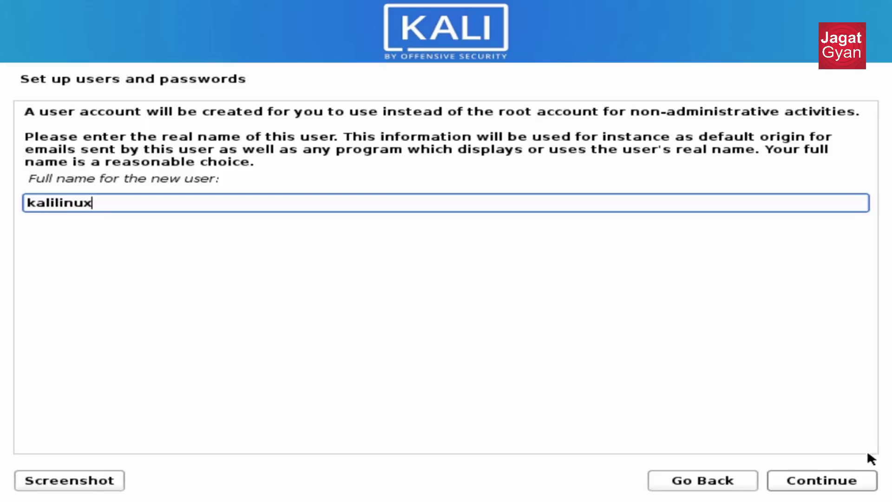
pyautogui.click(859, 479)
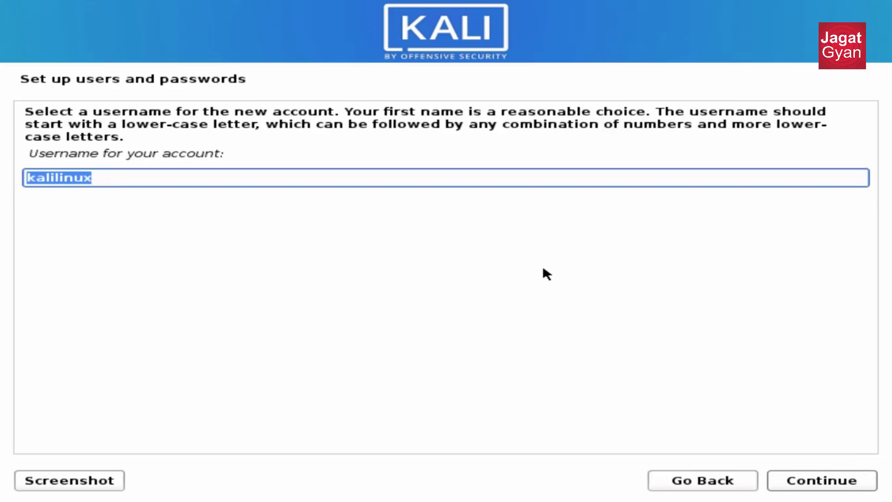
pyautogui.write('kalikali')
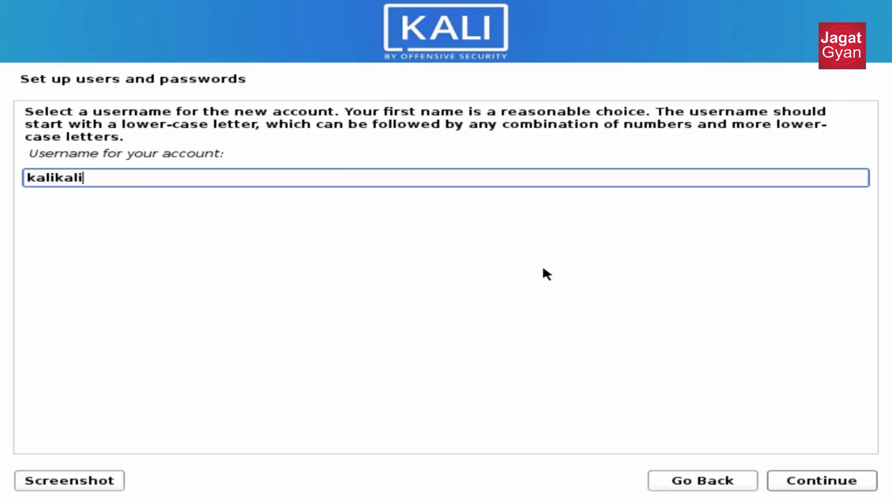
# Confirm the username, enter and re-enter the user password shown in clear, and continue.
pyautogui.click(842, 481)
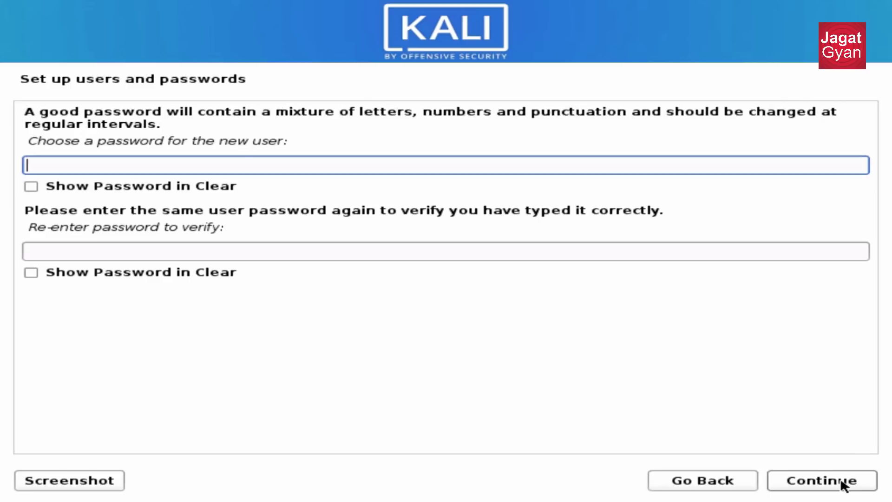
pyautogui.write('kali')
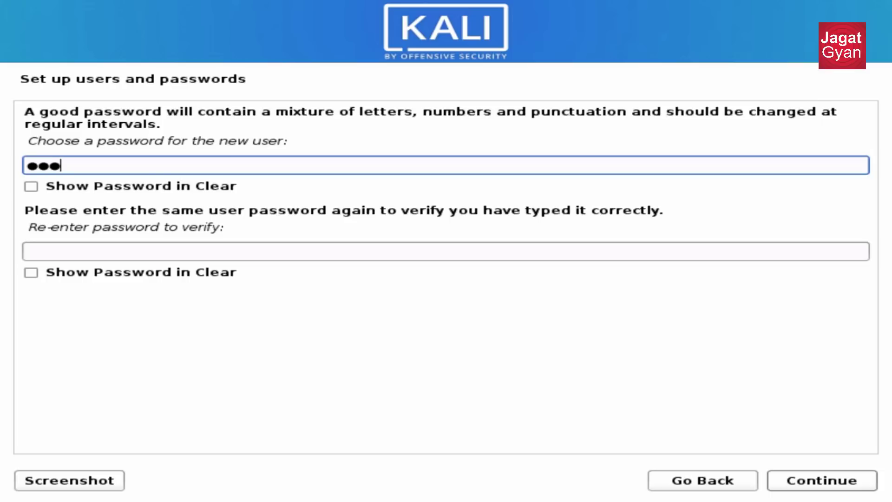
pyautogui.write('1')
pyautogui.click(236, 251)
pyautogui.write('kali')
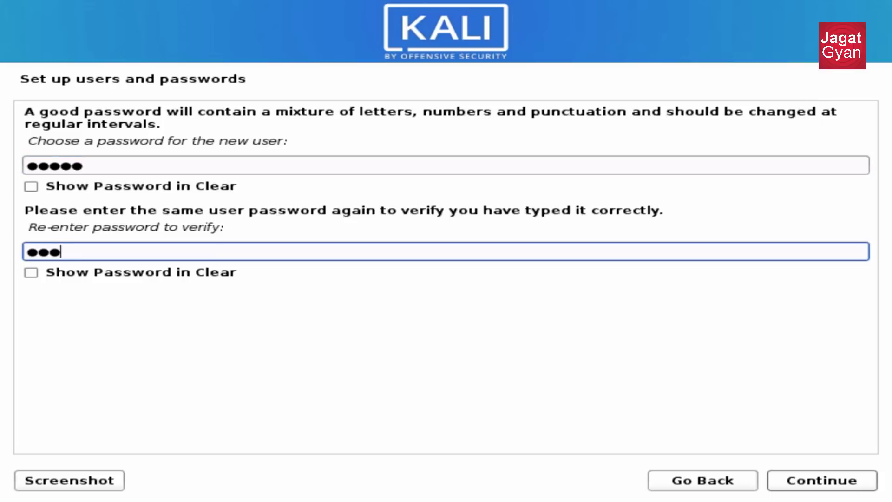
pyautogui.write('5')
pyautogui.click(186, 187)
pyautogui.click(139, 275)
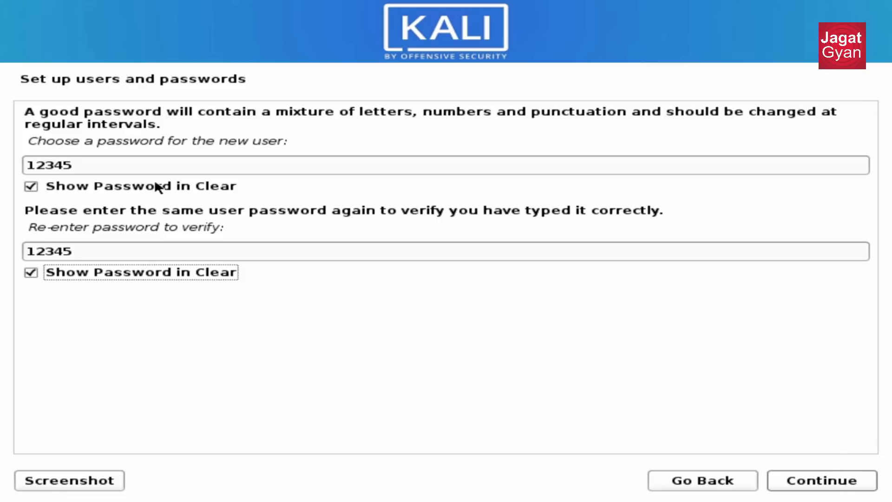
pyautogui.click(834, 481)
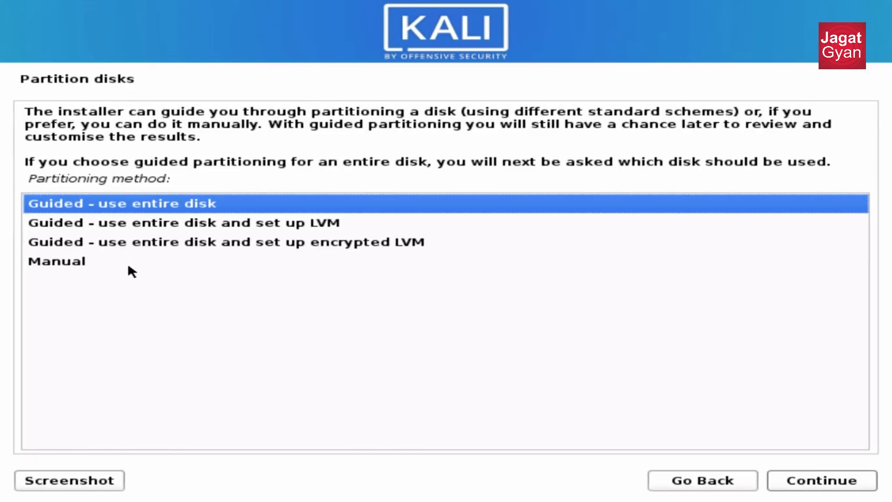
pyautogui.click(77, 265)
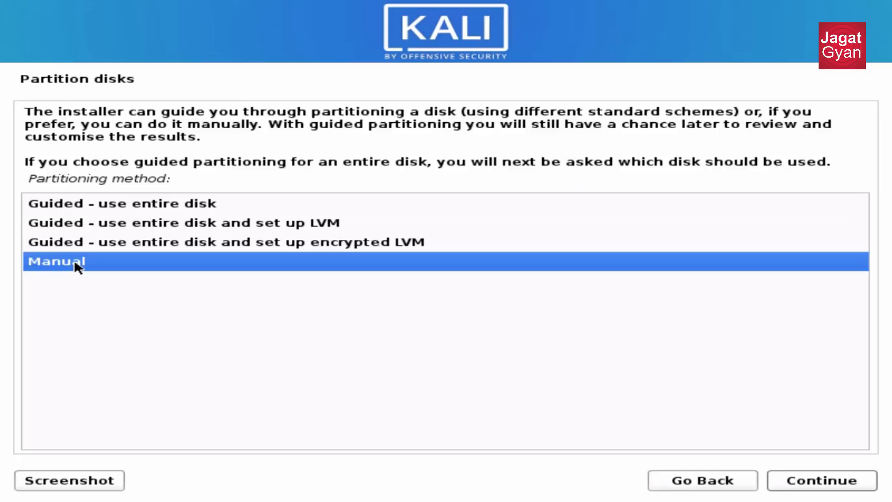
pyautogui.click(825, 481)
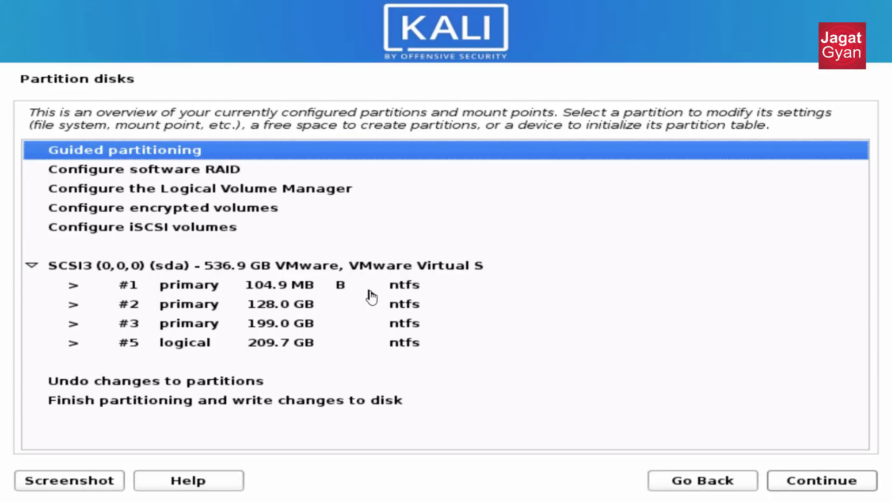
pyautogui.click(395, 271)
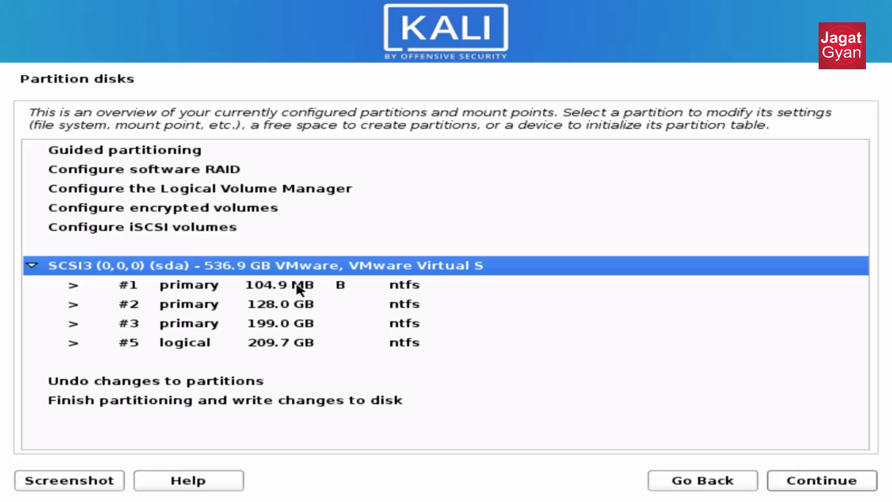
pyautogui.click(306, 293)
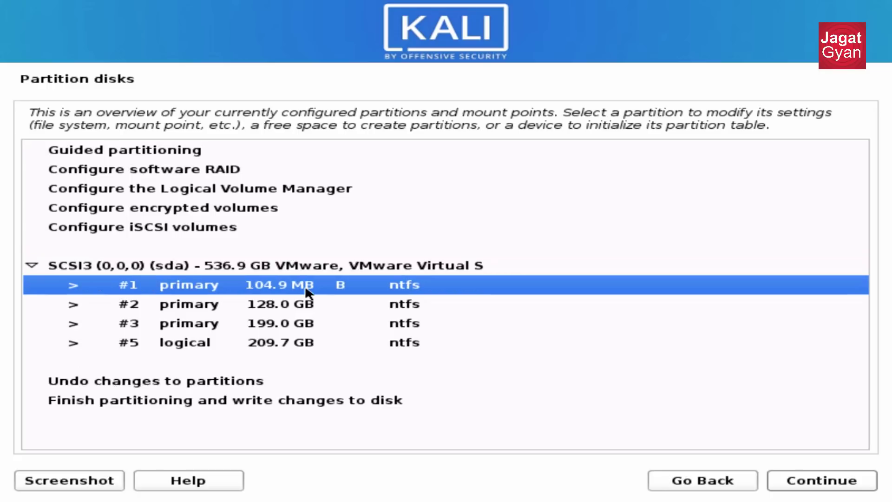
pyautogui.click(306, 310)
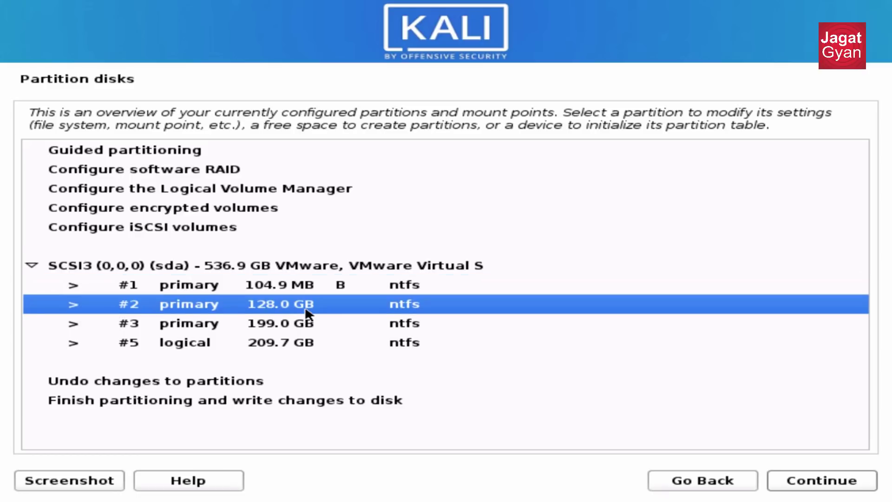
pyautogui.click(304, 325)
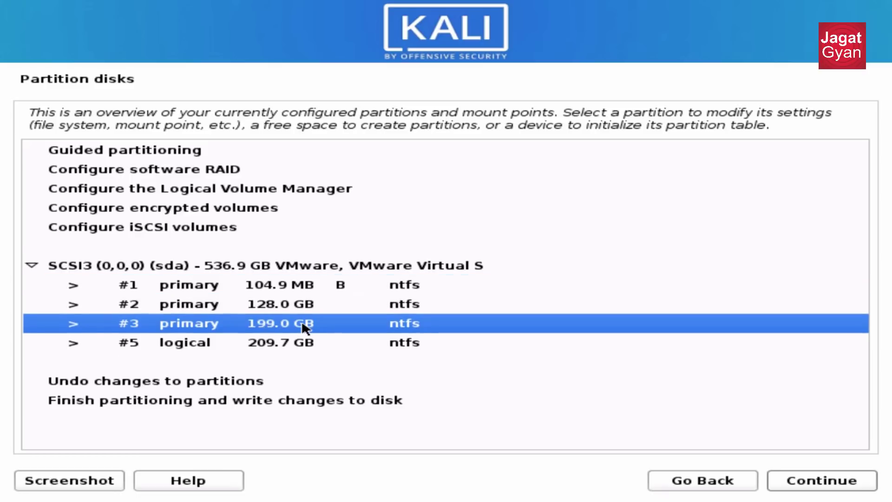
pyautogui.click(303, 344)
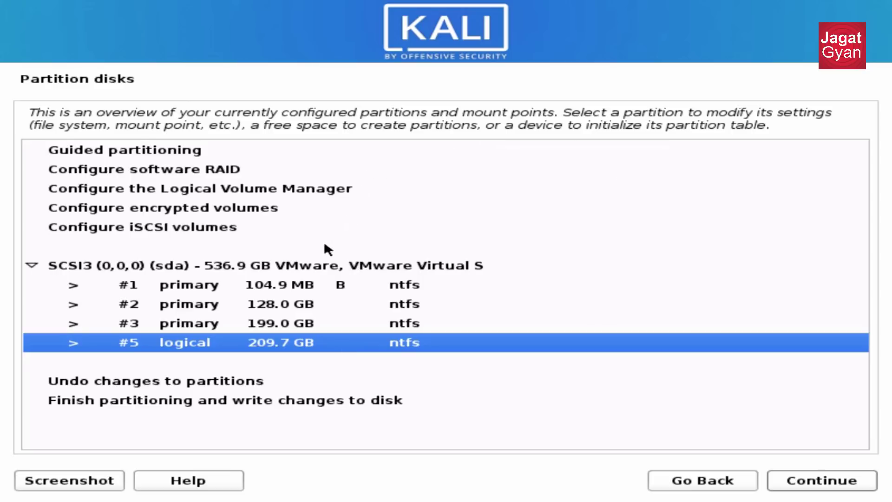
pyautogui.click(313, 290)
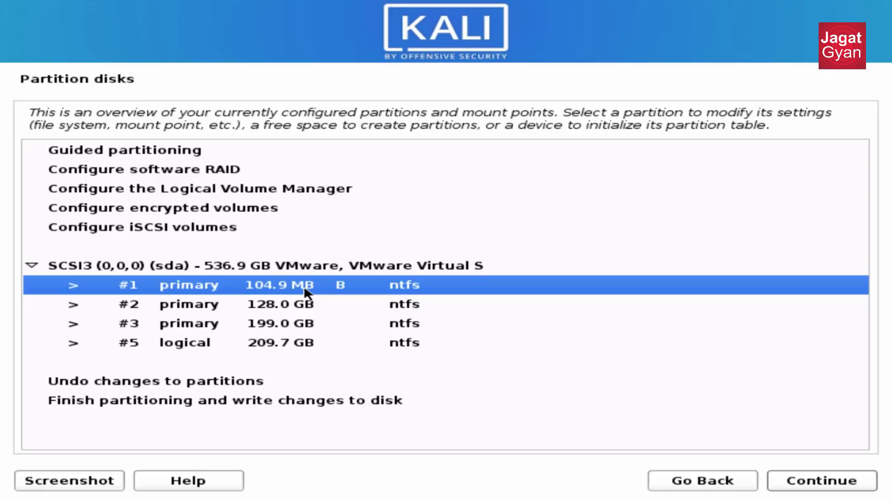
# Delete partition #1 (104.9 MB) and partition #2 (128.0 GB NTFS).
pyautogui.press('Home')
pyautogui.click(349, 285)
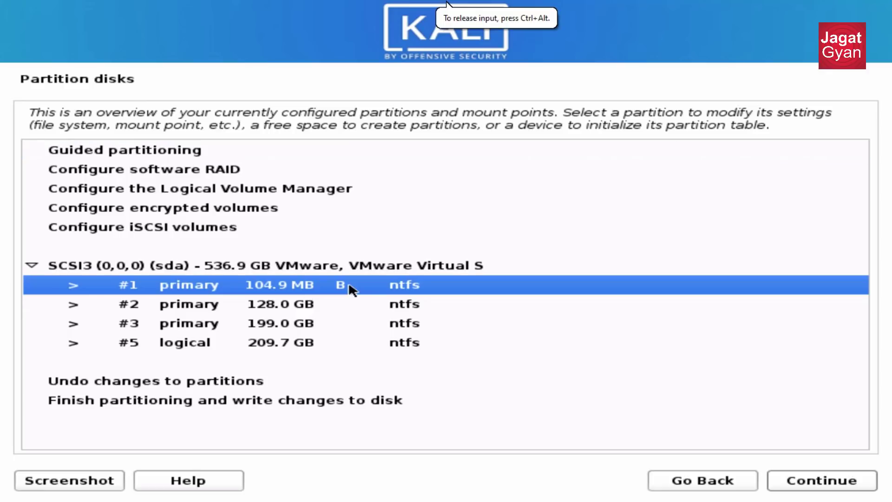
pyautogui.doubleClick(360, 289)
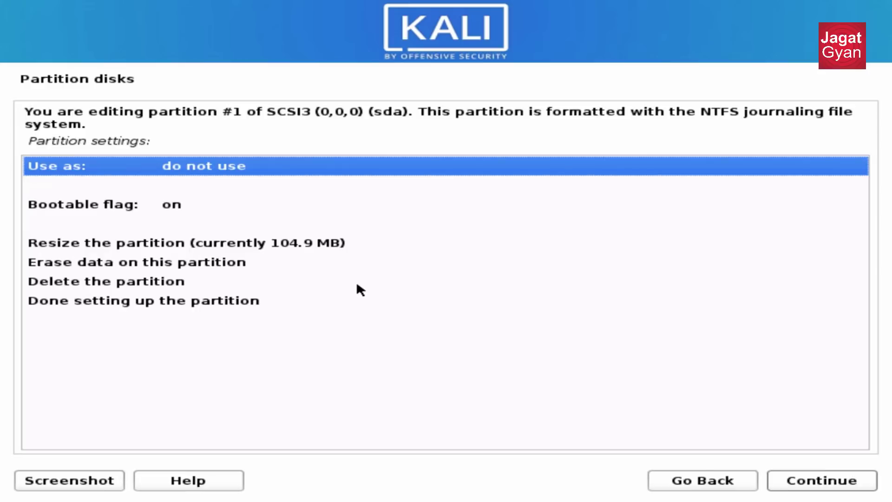
pyautogui.click(92, 280)
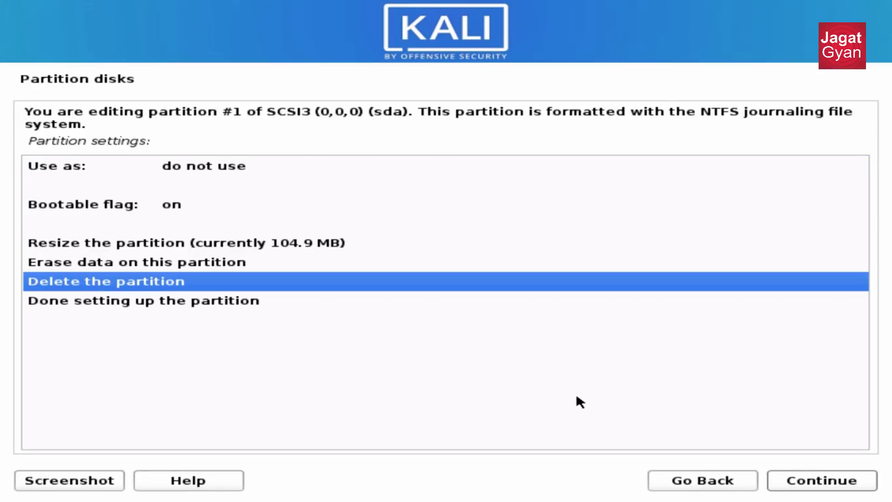
pyautogui.press('Return')
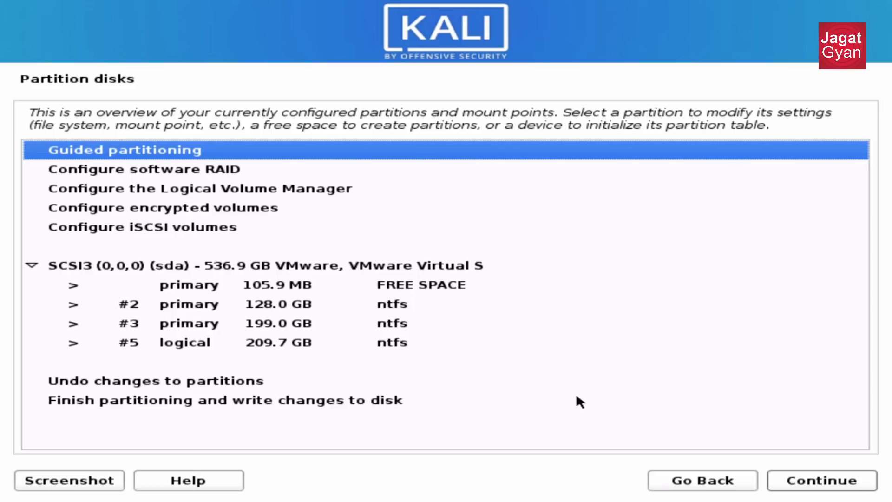
pyautogui.click(356, 307)
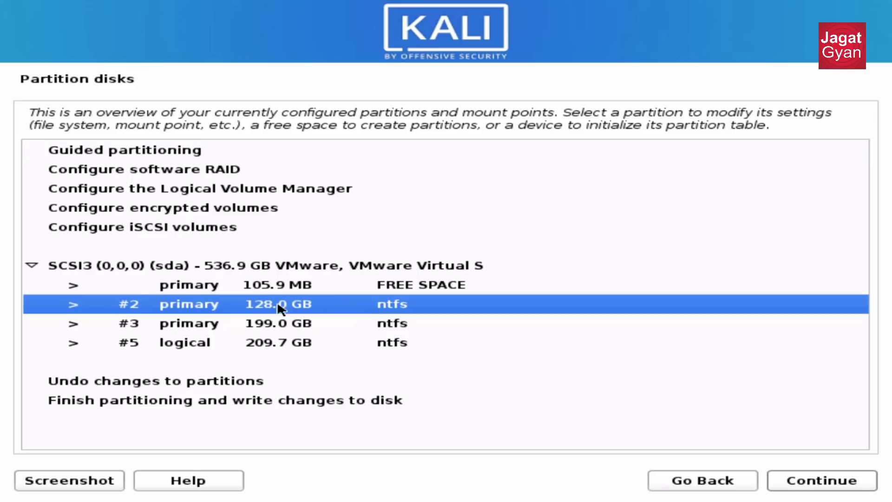
pyautogui.doubleClick(343, 304)
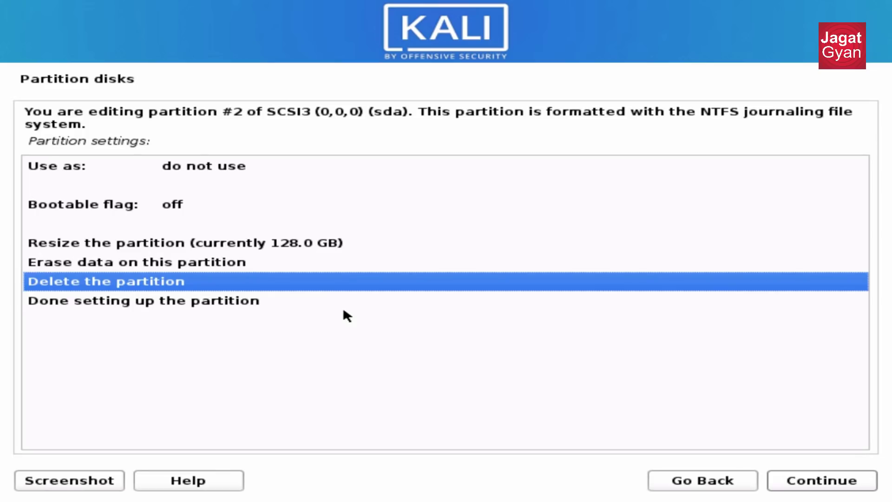
pyautogui.press('Return')
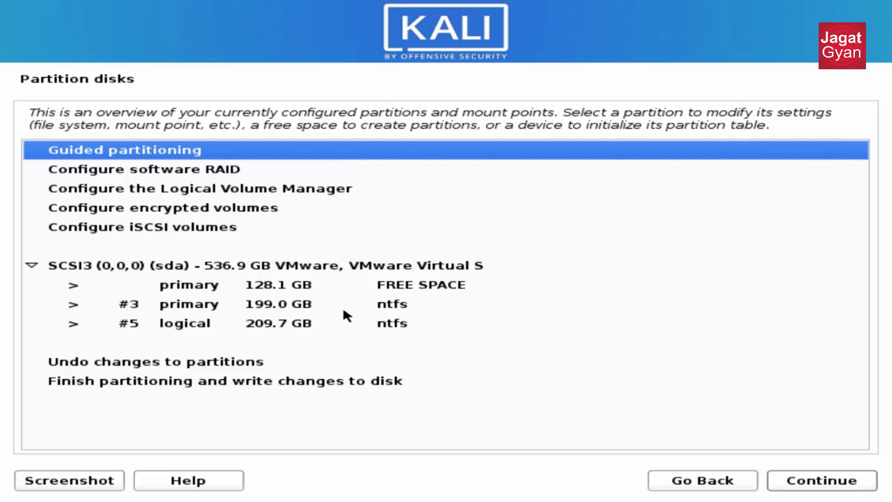
# Open the 128.1 GB free space options, back out, and browse the partition rows.
pyautogui.press('Down')
pyautogui.press('Down')
pyautogui.press('Down')
pyautogui.press('Down')
pyautogui.press('Down')
pyautogui.press('Down')
pyautogui.press('Down')
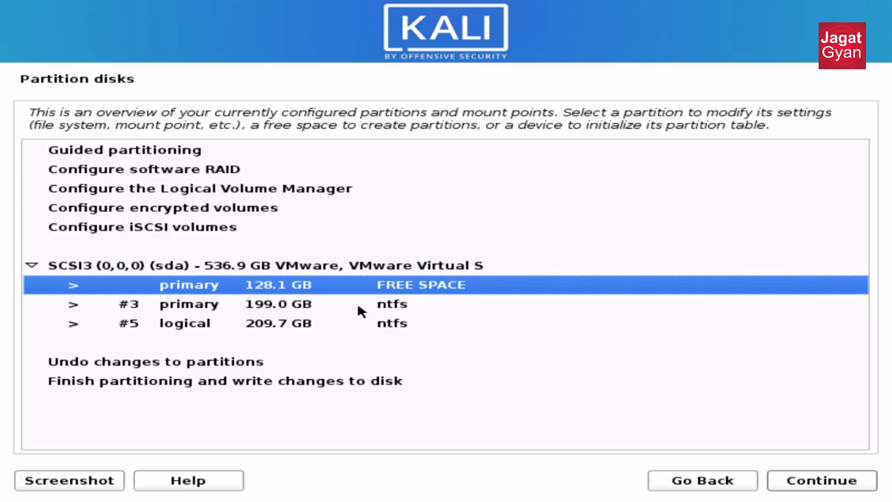
pyautogui.doubleClick(420, 294)
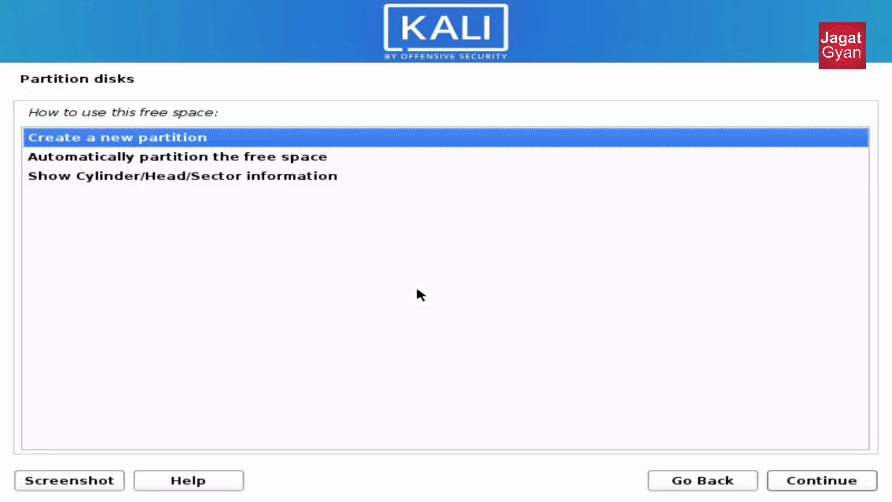
pyautogui.click(684, 474)
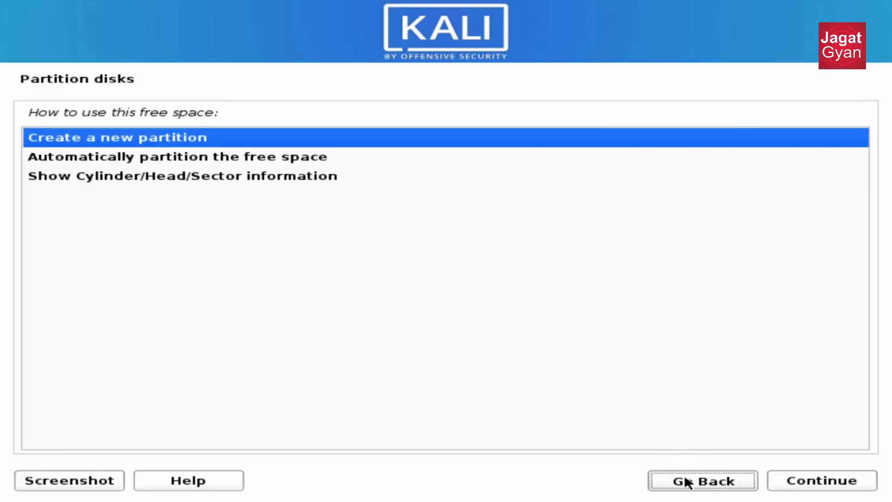
pyautogui.click(323, 307)
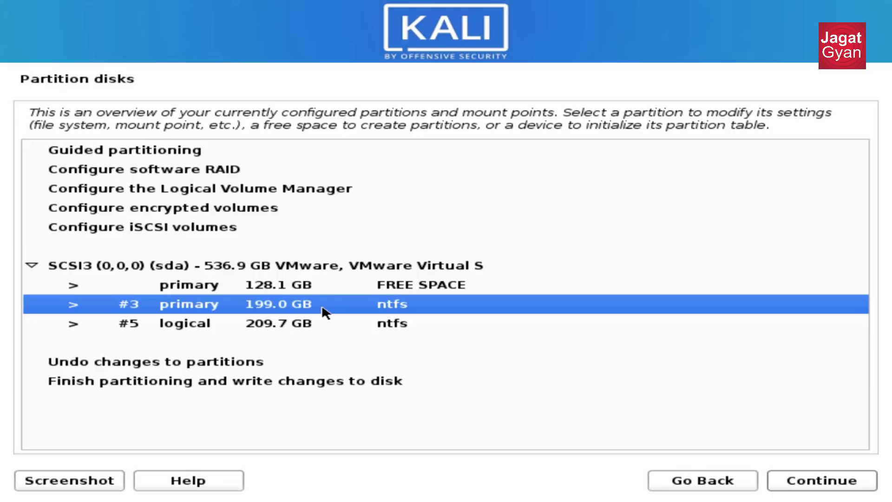
pyautogui.press('Down')
pyautogui.press('Up')
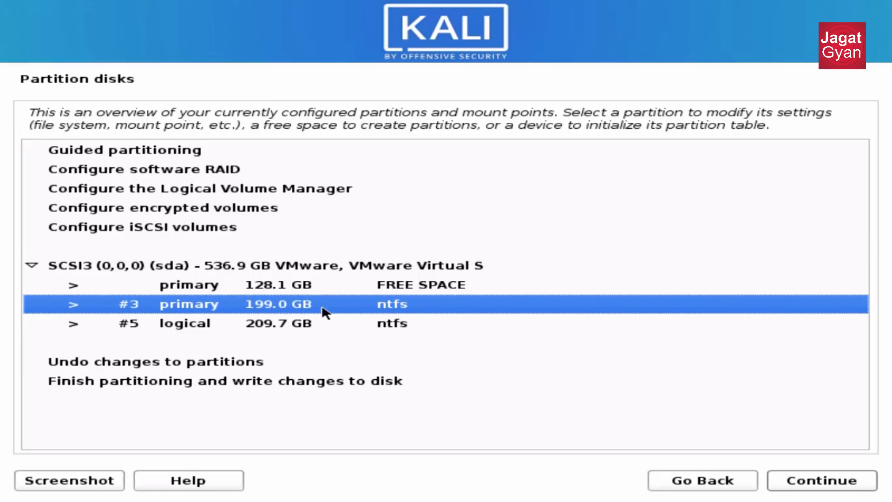
pyautogui.press('Down')
pyautogui.press('Up')
pyautogui.press('Up')
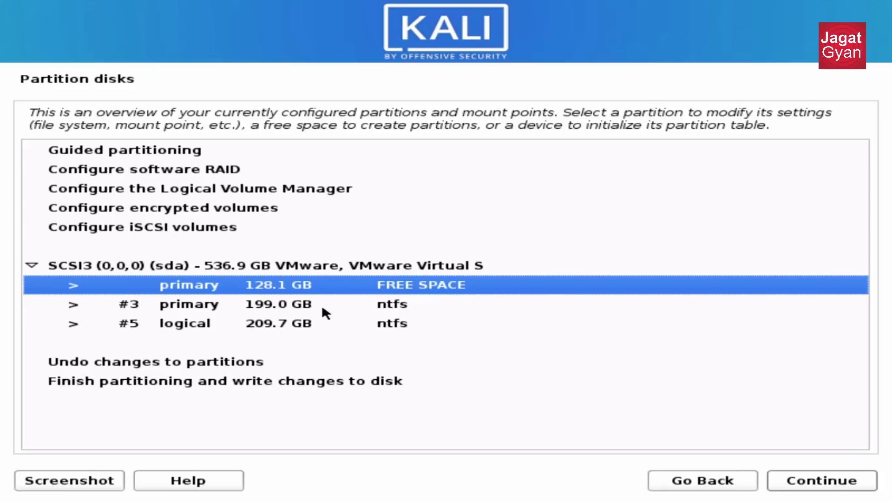
# Create a new 10 GB partition from the free space, placed at the beginning.
pyautogui.press('Return')
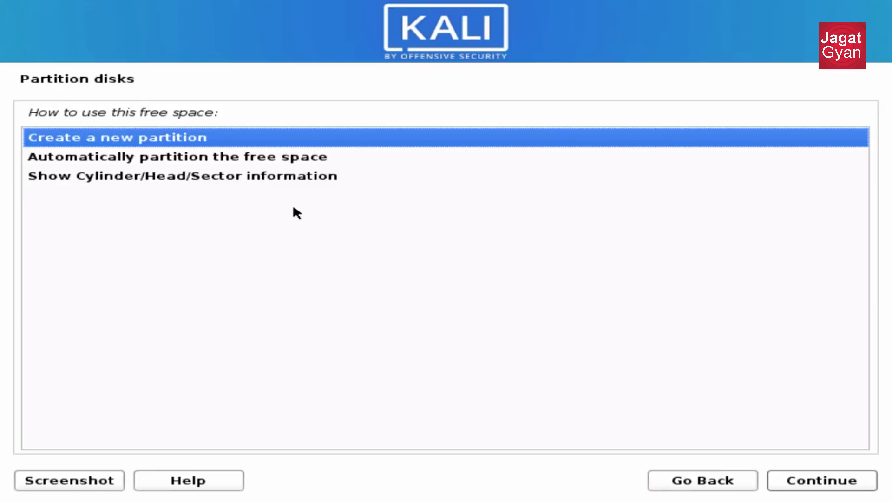
pyautogui.press('Return')
pyautogui.press('Home')
pyautogui.press('Right')
pyautogui.press('Right')
pyautogui.press('Right')
pyautogui.press('Right')
pyautogui.press('Right')
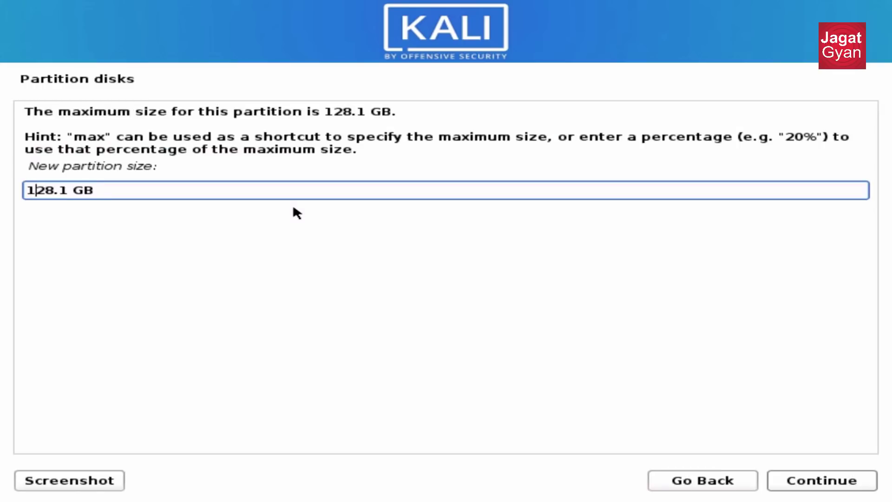
pyautogui.press('BackSpace')
pyautogui.press('BackSpace')
pyautogui.press('BackSpace')
pyautogui.press('BackSpace')
pyautogui.press('BackSpace')
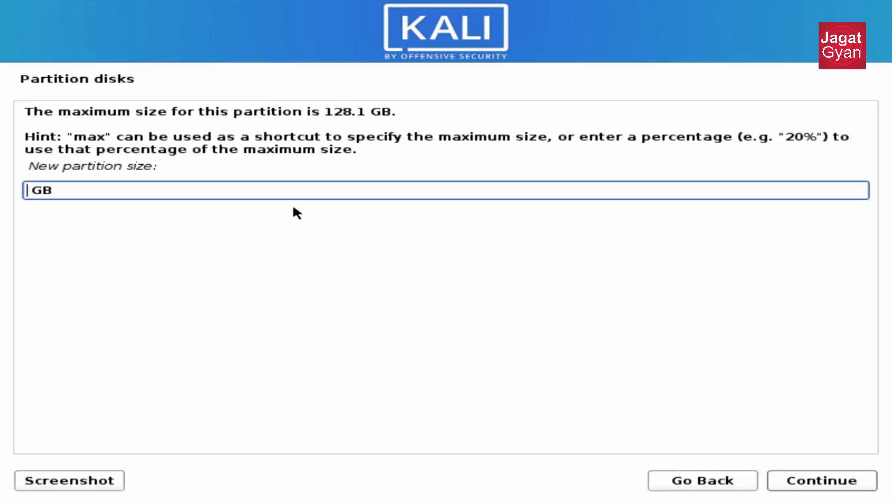
pyautogui.write('10')
pyautogui.press('Return')
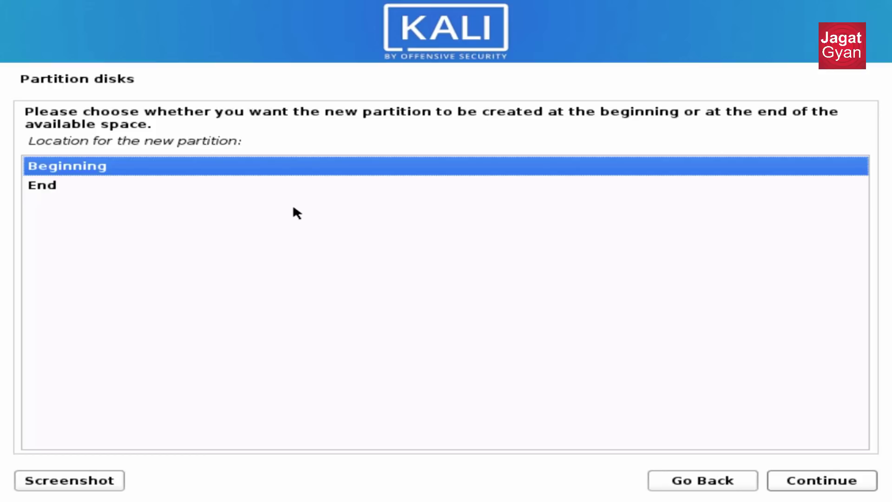
pyautogui.click(796, 482)
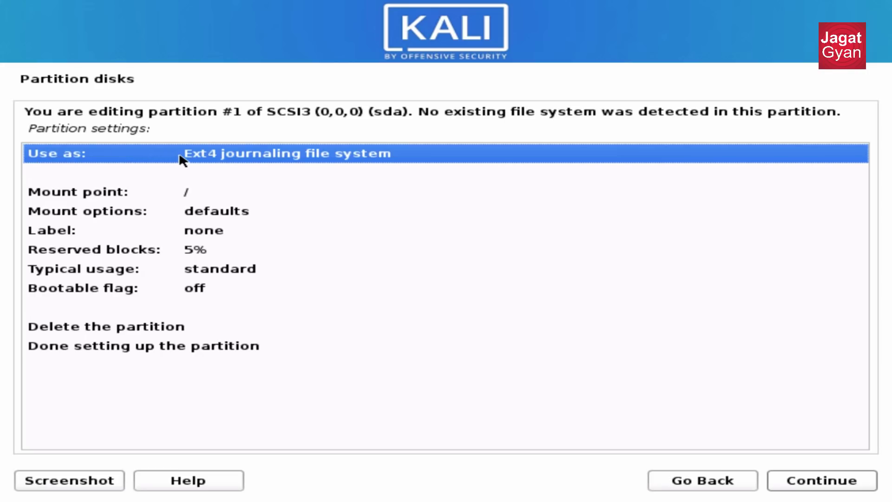
# Make partition #1 a swap area with the bootable flag on and finish its setup.
pyautogui.doubleClick(185, 160)
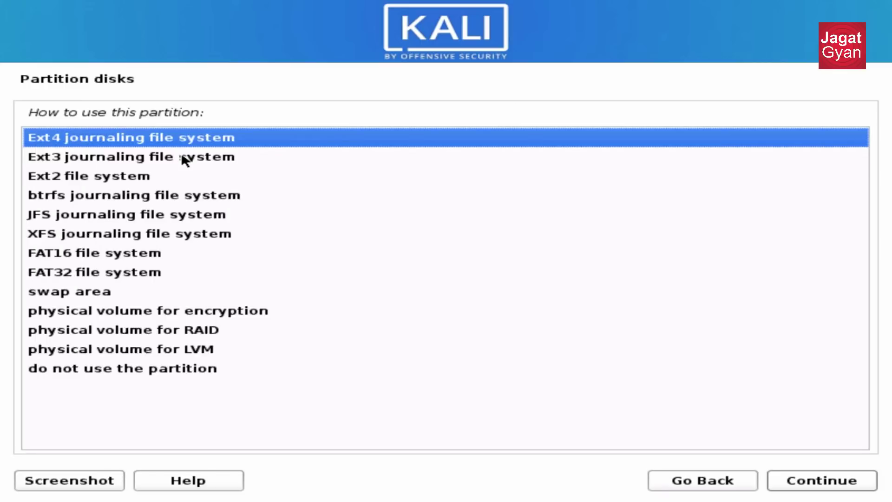
pyautogui.doubleClick(98, 292)
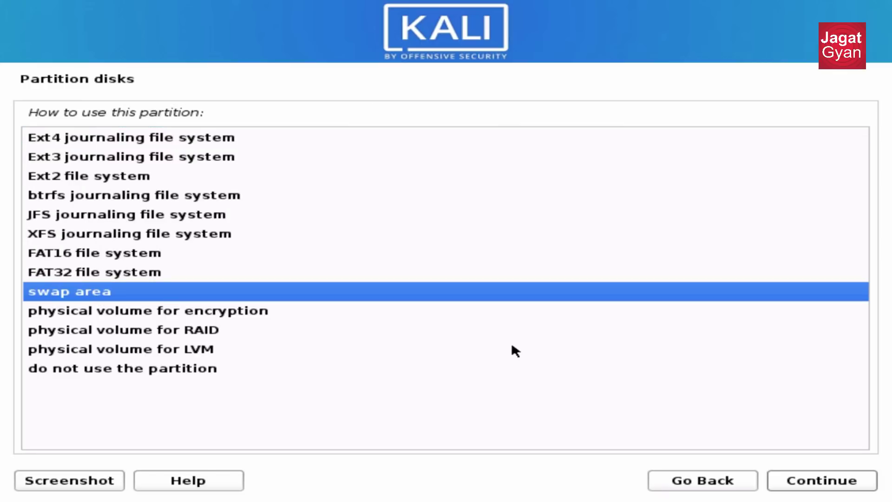
pyautogui.press('Down')
pyautogui.press('Down')
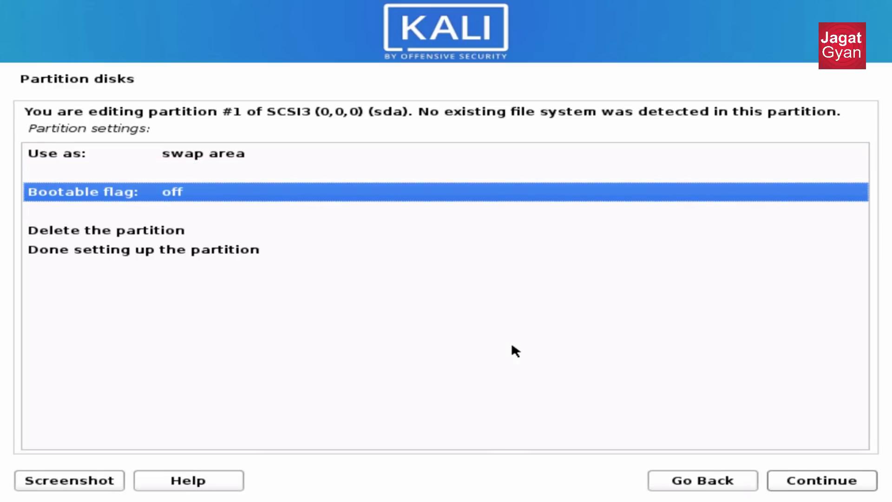
pyautogui.press('Return')
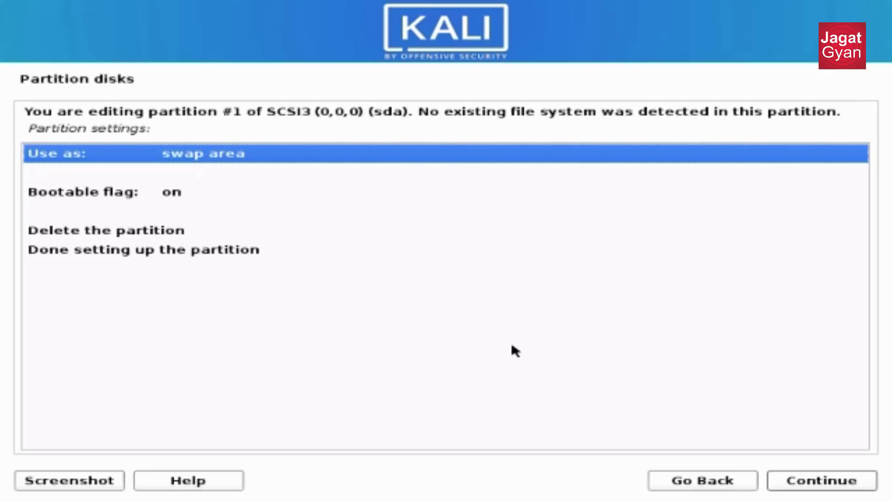
pyautogui.click(246, 243)
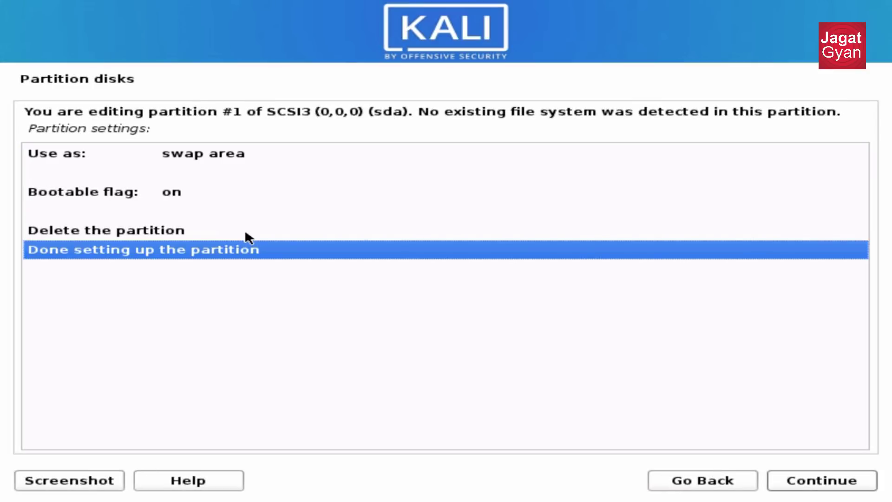
pyautogui.press('Return')
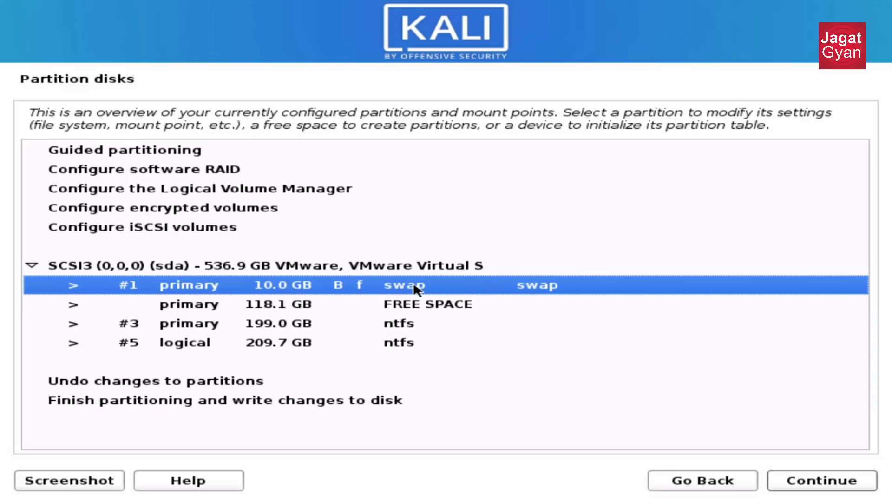
# Select the 118.1 GB FREE SPACE row after the swap partition.
pyautogui.click(405, 302)
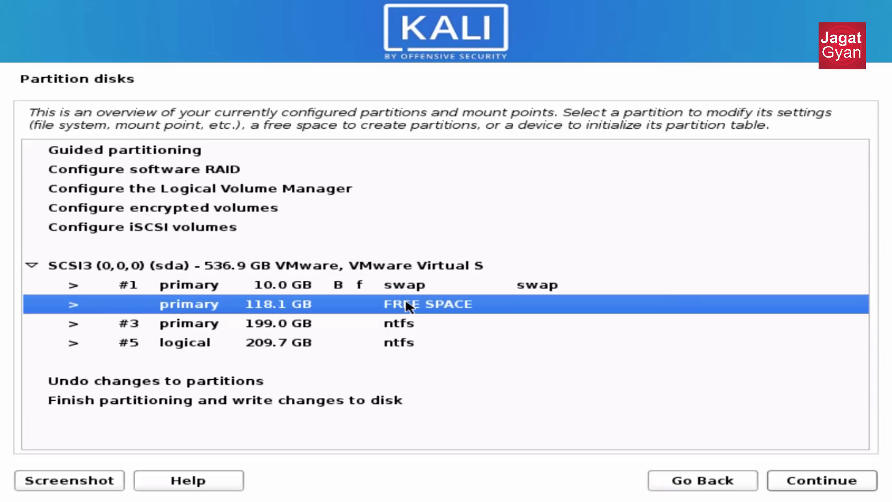
# Create a new partition using the full 118.1 GB and format it as Ext4.
pyautogui.doubleClick(358, 310)
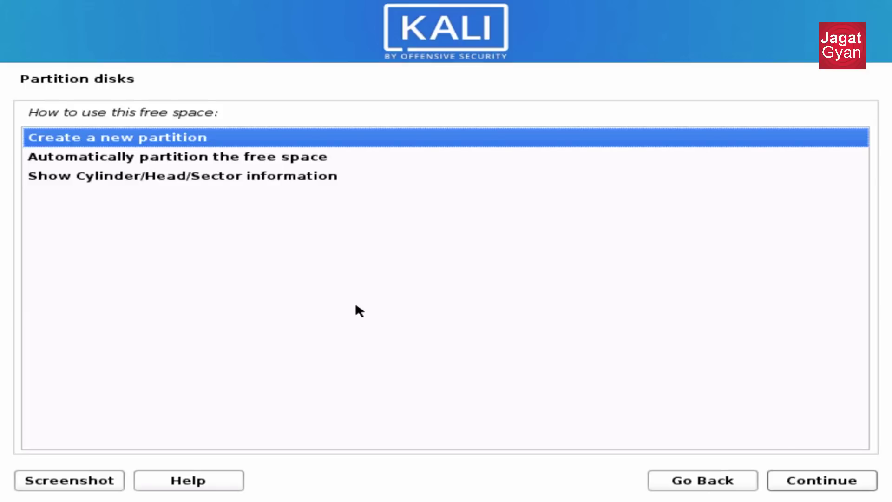
pyautogui.press('Return')
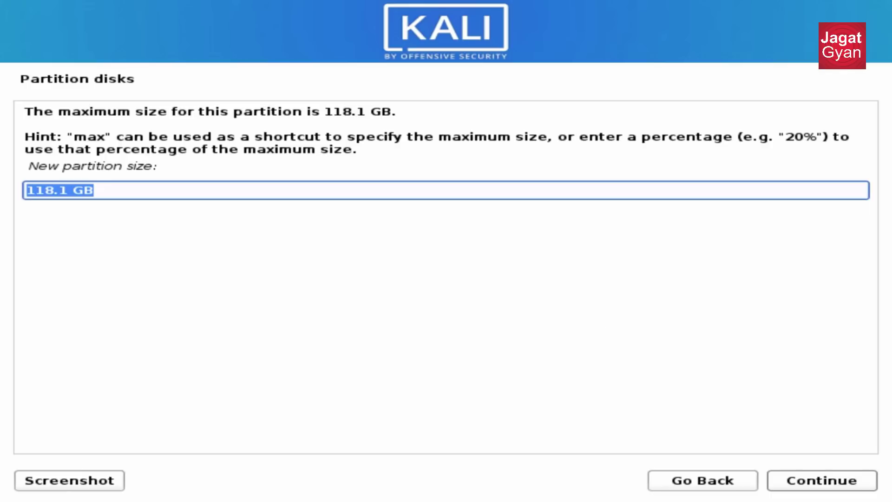
pyautogui.click(807, 481)
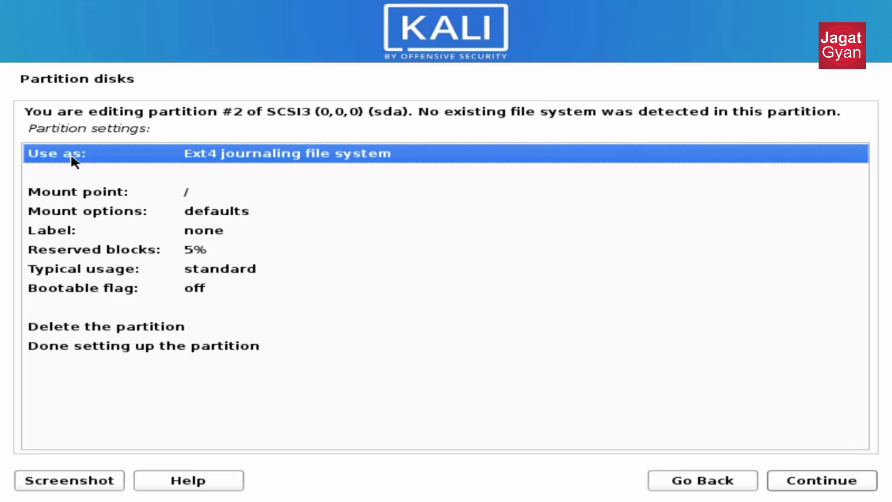
pyautogui.doubleClick(95, 161)
pyautogui.press('Up')
pyautogui.press('Up')
pyautogui.press('Up')
pyautogui.press('Up')
pyautogui.press('Up')
pyautogui.press('Up')
pyautogui.press('Up')
pyautogui.press('Up')
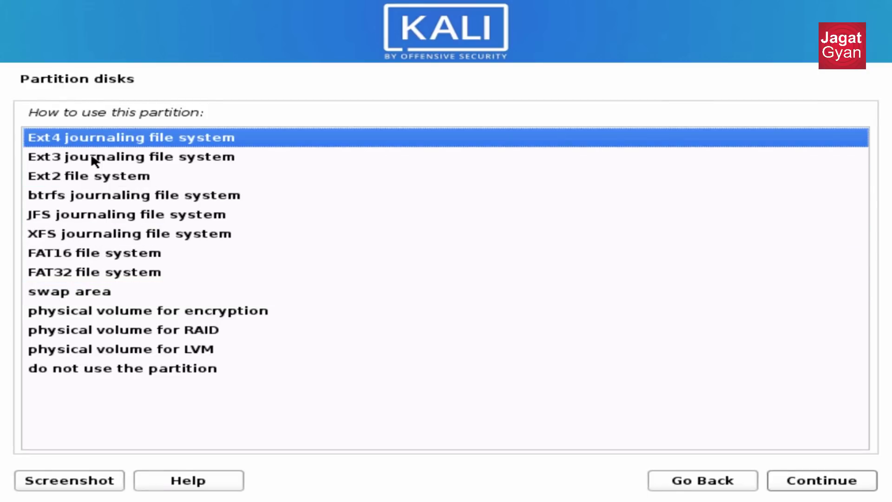
pyautogui.press('Return')
# Set the partition's mount point to / and finish setting it up.
pyautogui.press('Down')
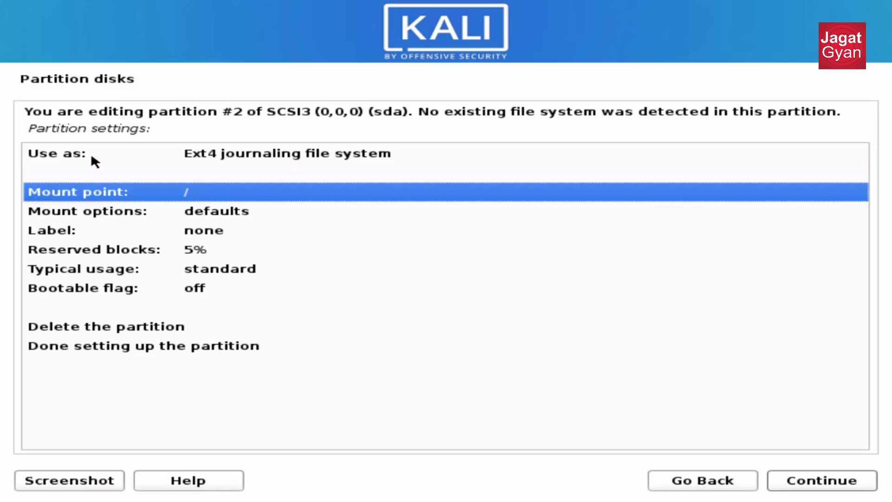
pyautogui.press('Return')
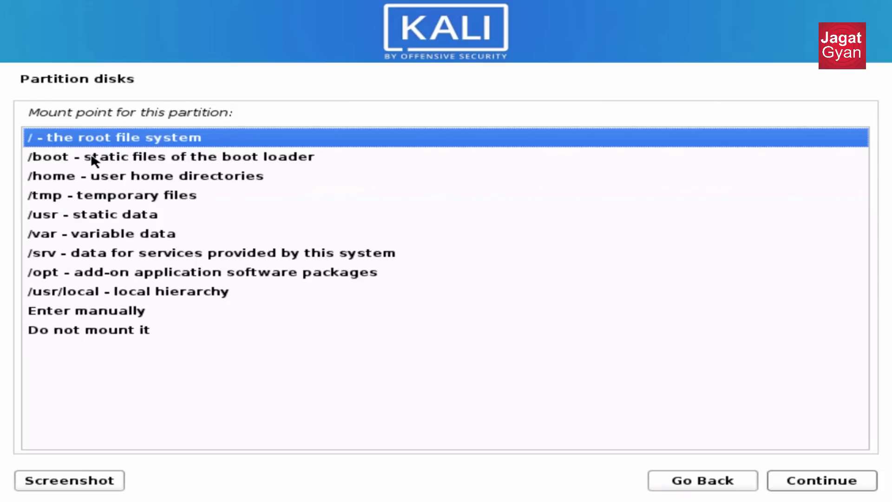
pyautogui.press('Down')
pyautogui.press('Up')
pyautogui.press('Return')
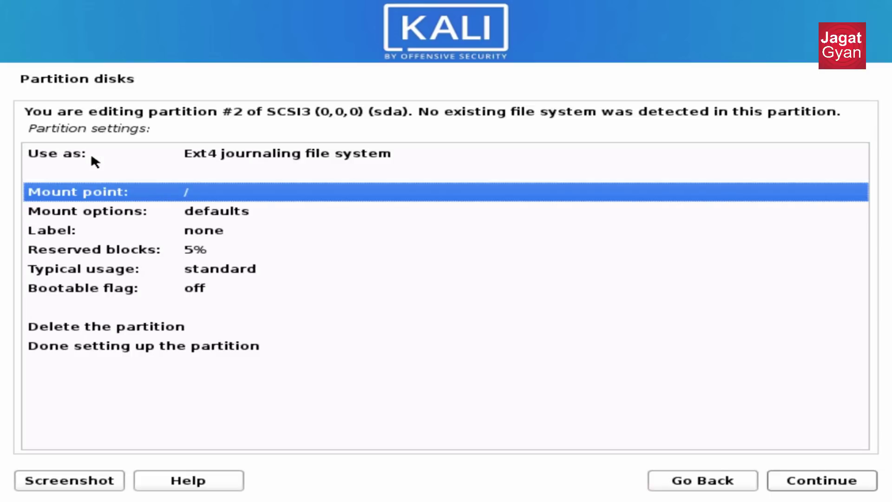
pyautogui.press('Down')
pyautogui.press('Down')
pyautogui.press('Down')
pyautogui.press('Down')
pyautogui.press('Down')
pyautogui.press('Down')
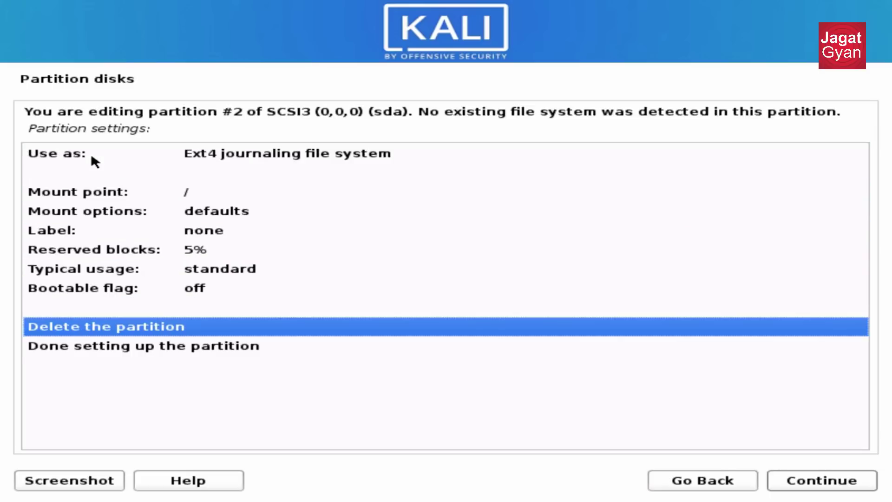
pyautogui.press('Down')
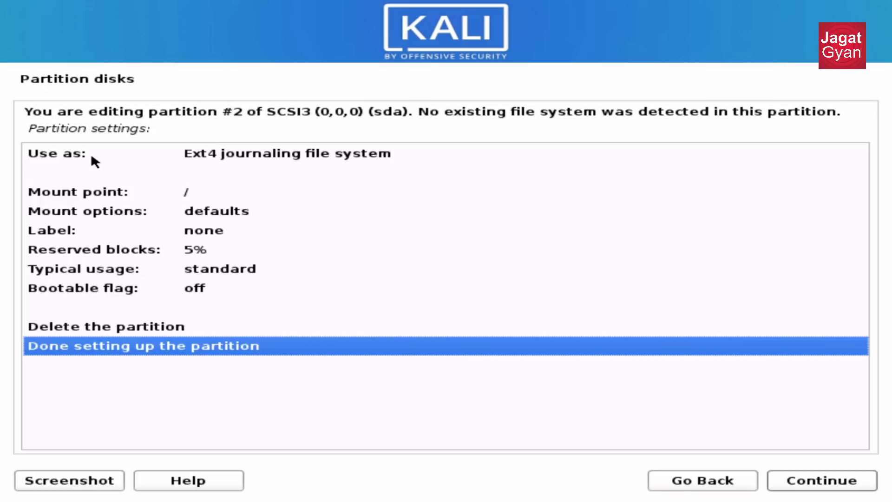
pyautogui.press('Return')
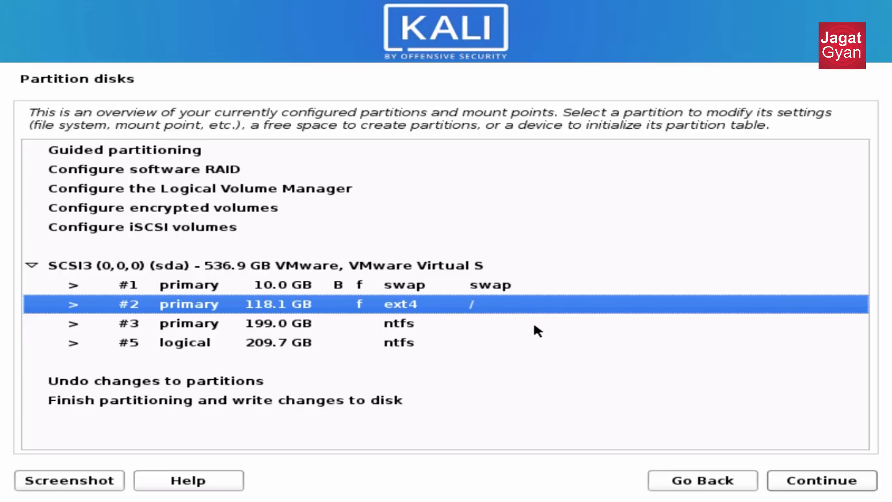
# Decline writing partition changes to disk, then open the 209.7 GB logical NTFS partition #5.
pyautogui.click(401, 336)
pyautogui.press('Down')
pyautogui.press('Down')
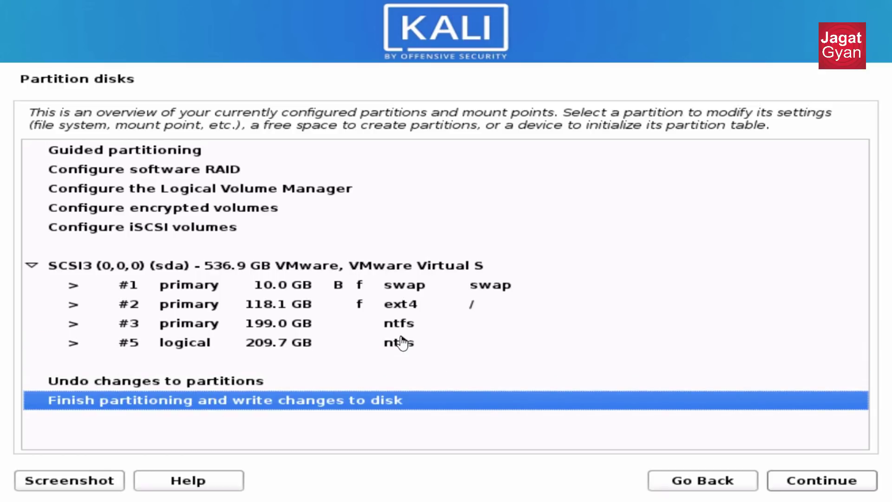
pyautogui.press('Return')
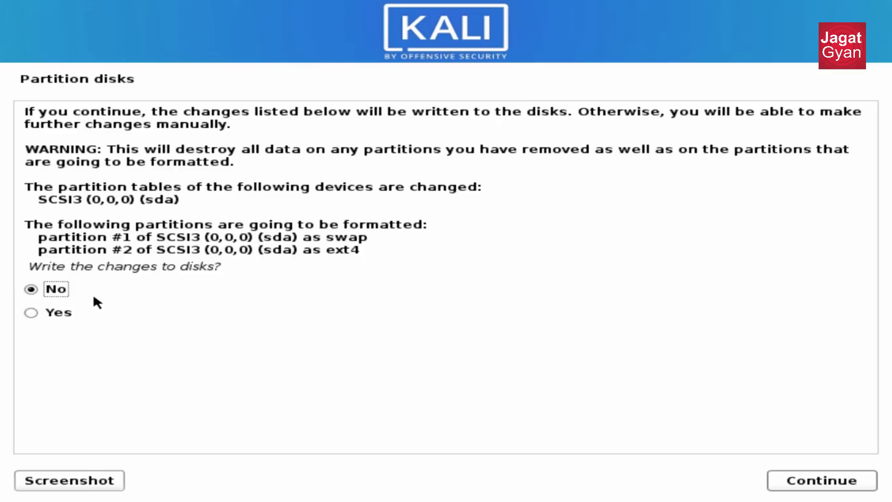
pyautogui.press('Return')
pyautogui.press('Up')
pyautogui.press('Up')
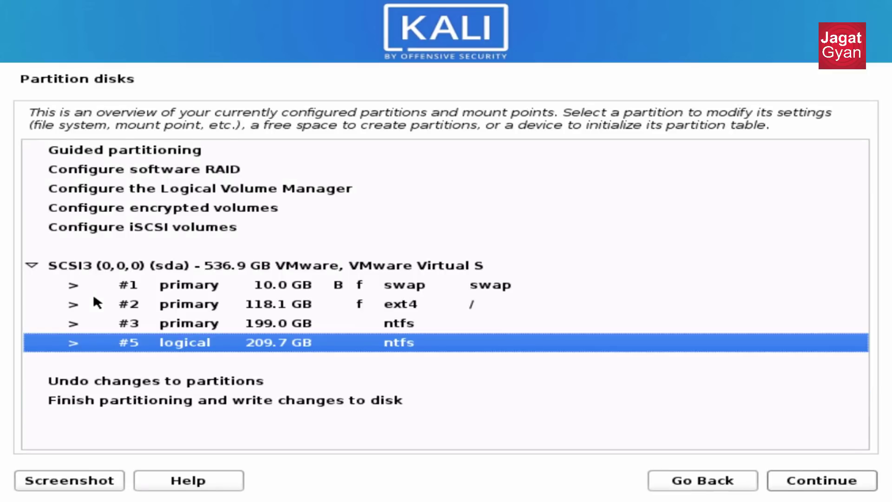
pyautogui.press('Return')
# Delete the 199.0 GB partition #3 and the ext4 partition #2.
pyautogui.press('Return')
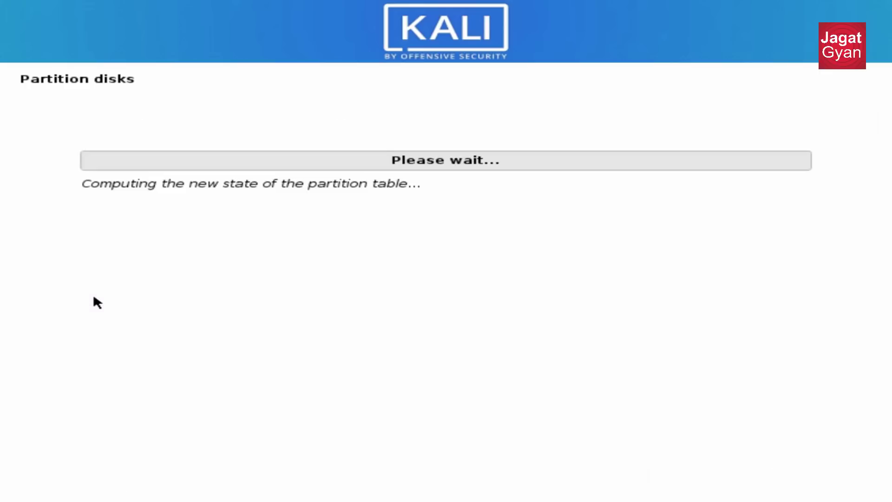
pyautogui.press('Down')
pyautogui.press('Down')
pyautogui.press('Down')
pyautogui.press('Down')
pyautogui.press('Down')
pyautogui.press('Down')
pyautogui.press('Down')
pyautogui.press('Down')
pyautogui.press('Down')
pyautogui.press('Return')
pyautogui.press('Up')
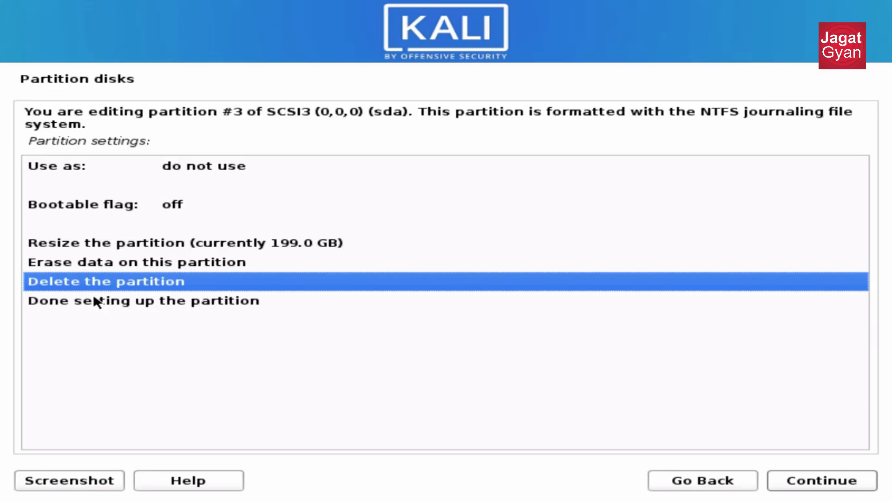
pyautogui.press('Return')
pyautogui.press('Down')
pyautogui.press('Down')
pyautogui.press('Down')
pyautogui.press('Down')
pyautogui.press('Down')
pyautogui.press('Down')
pyautogui.press('Down')
pyautogui.press('Down')
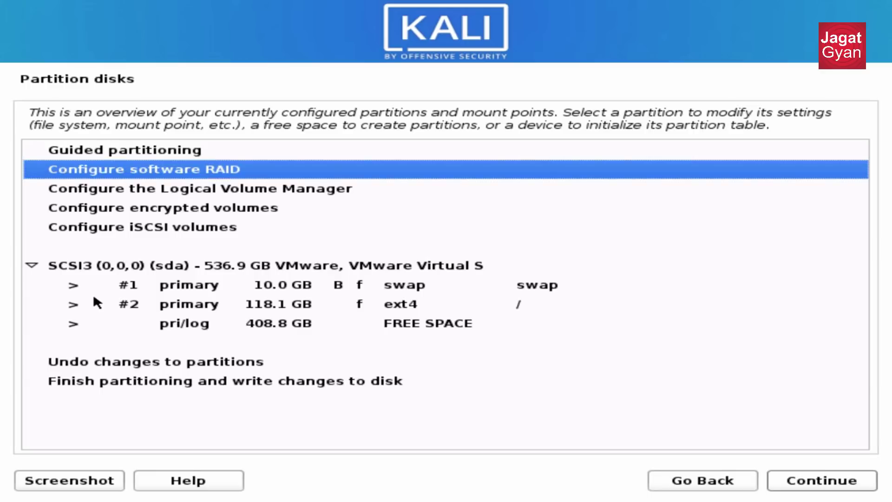
pyautogui.press('Return')
pyautogui.press('Up')
pyautogui.press('Return')
# Delete the swap partition #1 and open the resulting 536.9 GB free space.
pyautogui.press('Down')
pyautogui.press('Down')
pyautogui.press('Down')
pyautogui.press('Down')
pyautogui.press('Down')
pyautogui.press('Down')
pyautogui.press('Down')
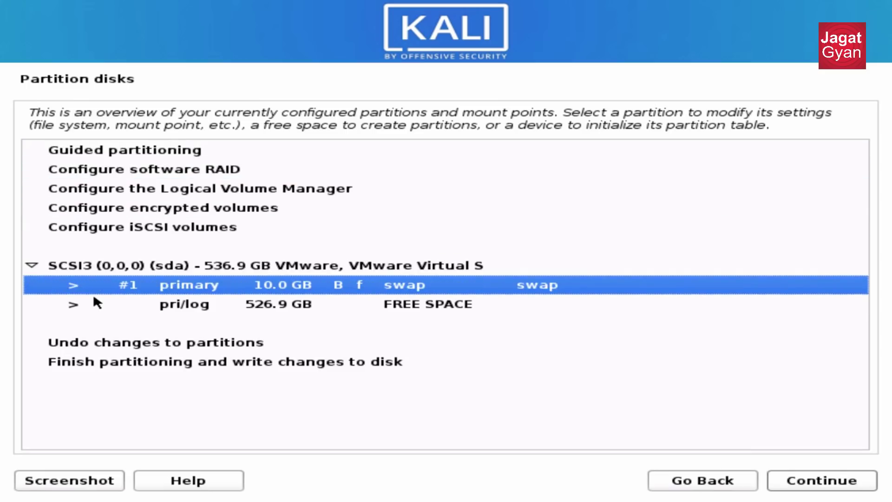
pyautogui.press('Return')
pyautogui.press('Up')
pyautogui.press('Down')
pyautogui.press('Up')
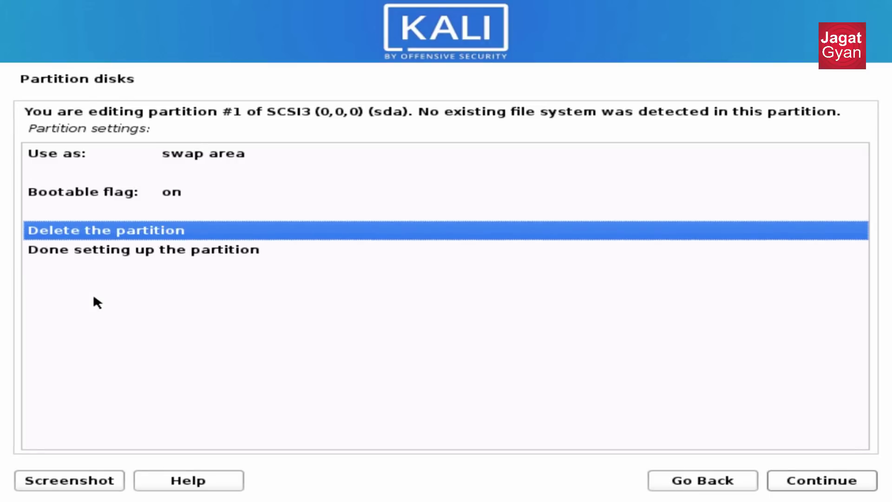
pyautogui.press('Return')
pyautogui.hotkey('ctrl', 'alt')
pyautogui.press('Down')
pyautogui.press('Down')
pyautogui.press('Down')
pyautogui.press('Down')
pyautogui.press('Down')
pyautogui.press('Down')
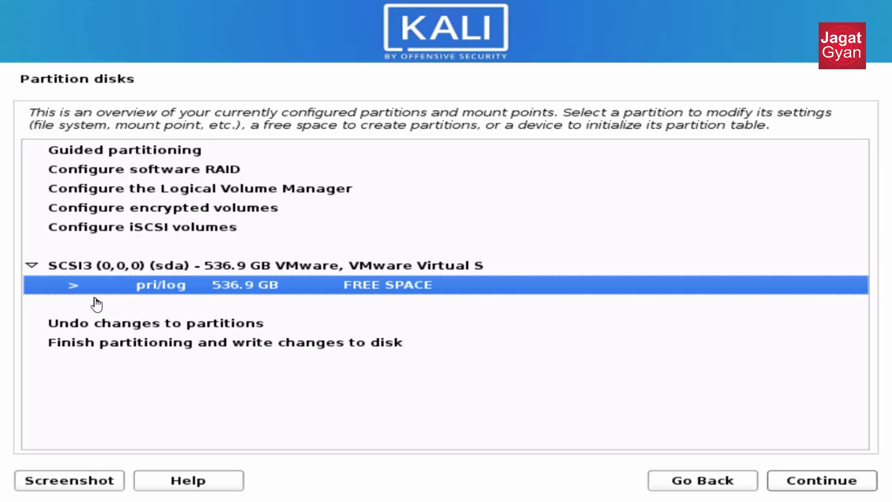
pyautogui.doubleClick(309, 284)
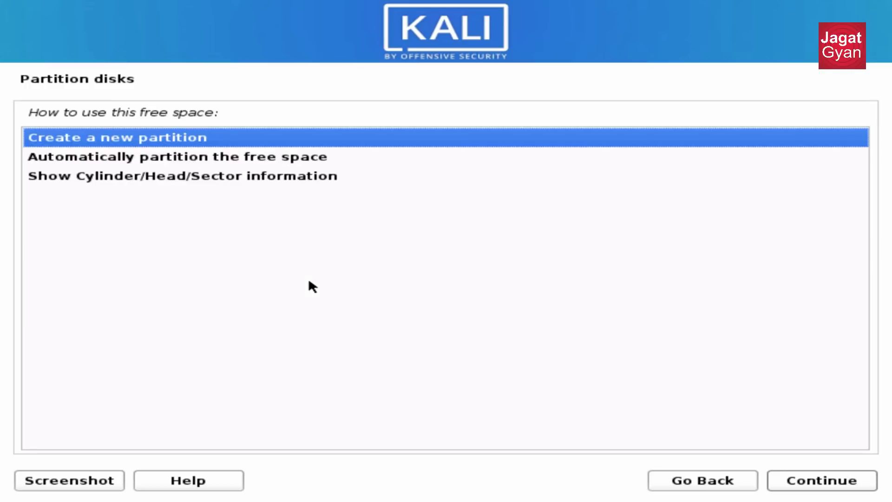
# Create a 10 GB primary partition at the beginning of the free space.
pyautogui.press('Return')
pyautogui.hotkey('shift', 'Left')
pyautogui.hotkey('shift', 'Left')
pyautogui.hotkey('shift', 'Left')
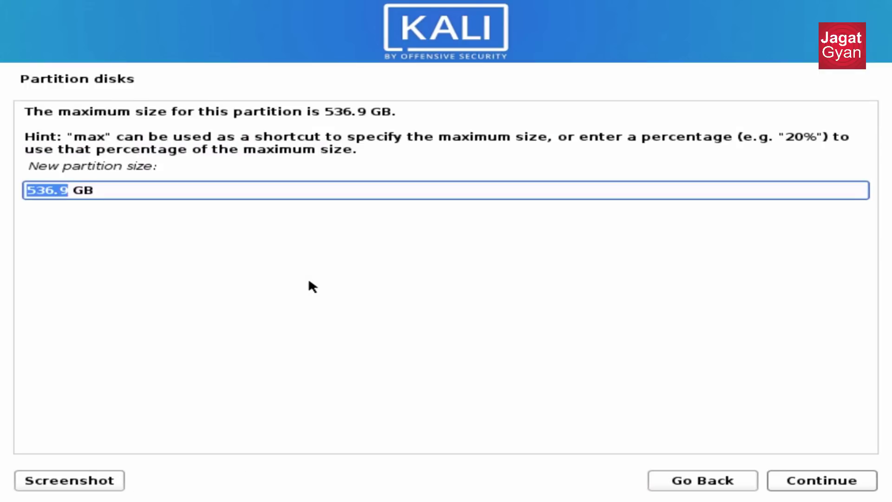
pyautogui.write('10')
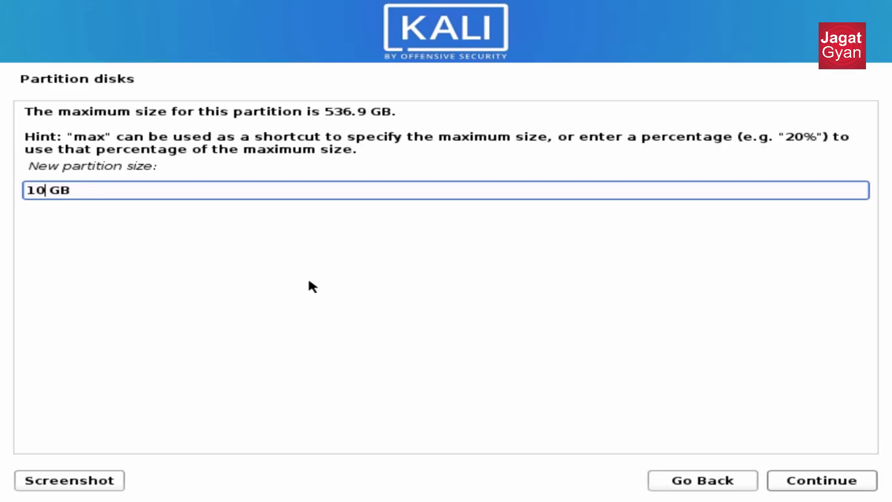
pyautogui.press('Return')
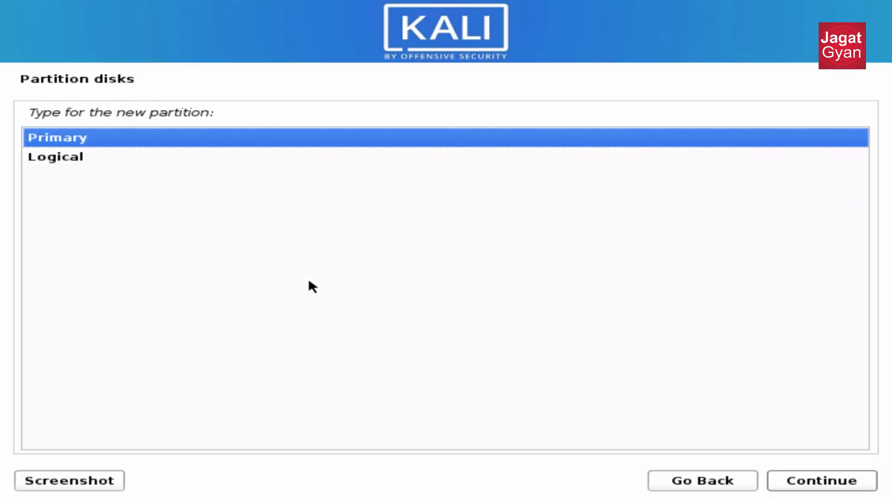
pyautogui.press('Return')
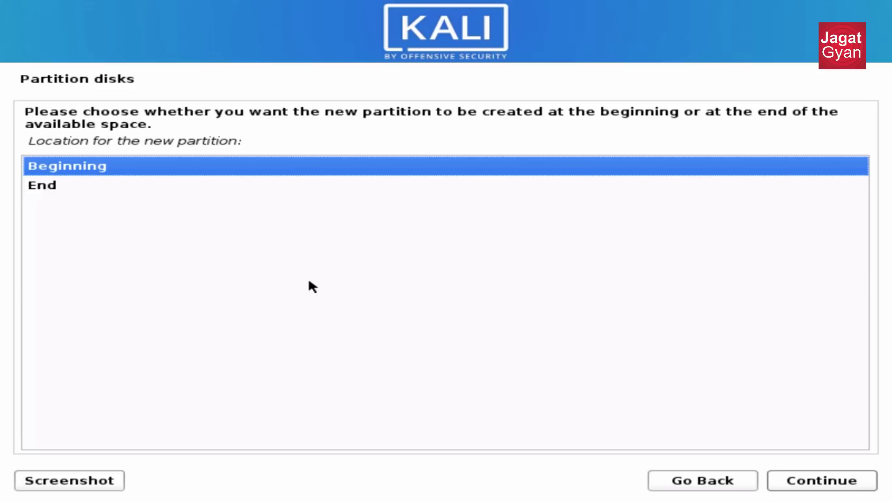
pyautogui.press('Return')
pyautogui.press('Return')
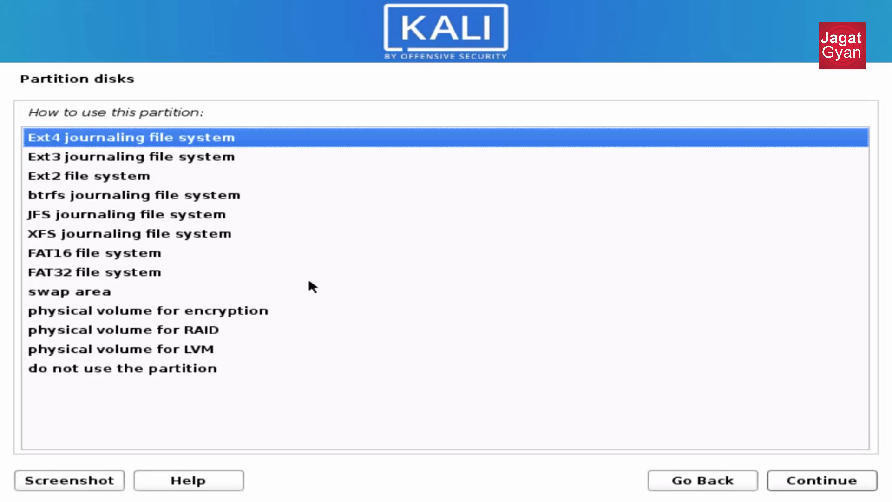
# Use it as a bootable swap area and finish it, then select the remaining free space.
pyautogui.press('Down')
pyautogui.press('Down')
pyautogui.press('Down')
pyautogui.press('Down')
pyautogui.press('Down')
pyautogui.press('Down')
pyautogui.press('Down')
pyautogui.press('Down')
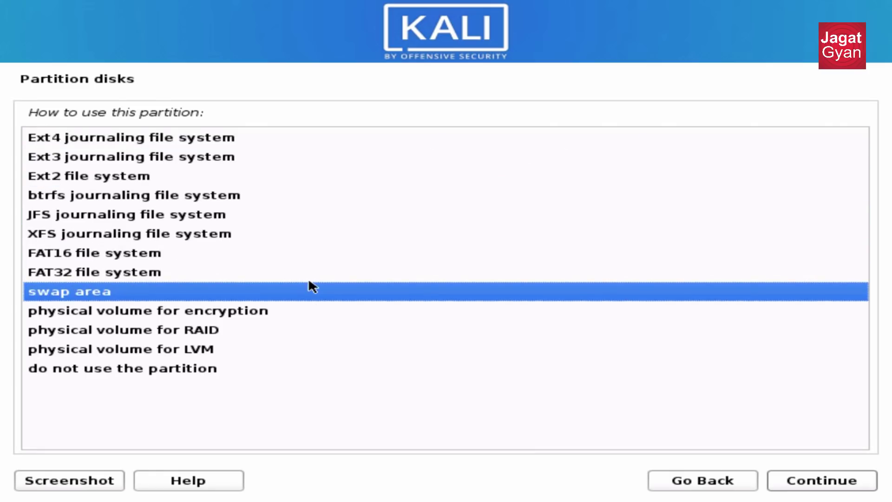
pyautogui.press('Return')
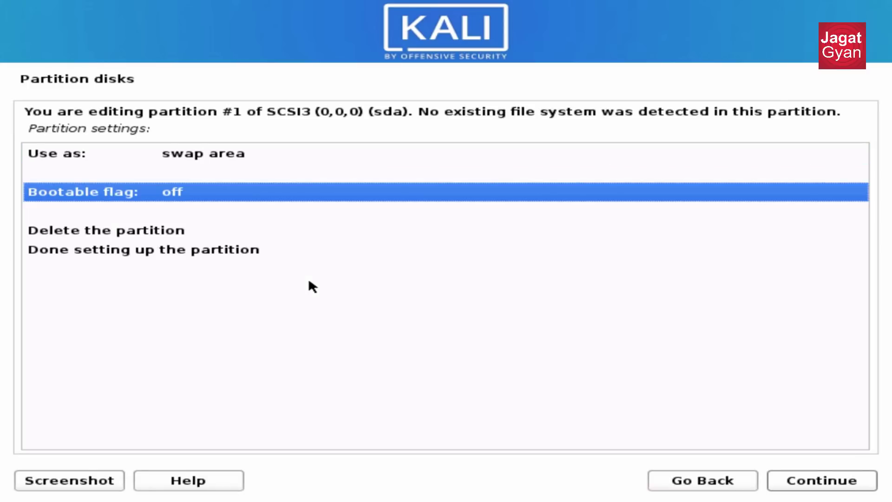
pyautogui.press('Return')
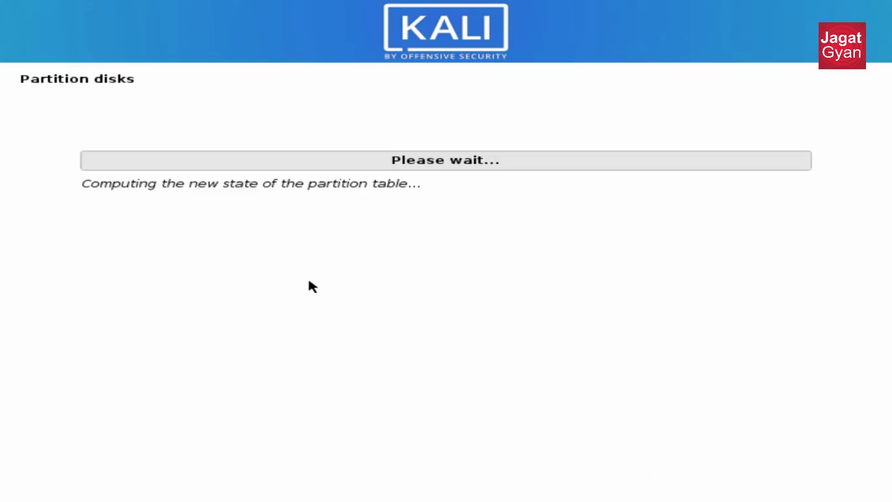
pyautogui.press('Down')
pyautogui.press('Down')
pyautogui.press('Down')
pyautogui.press('Down')
pyautogui.press('Down')
pyautogui.press('Return')
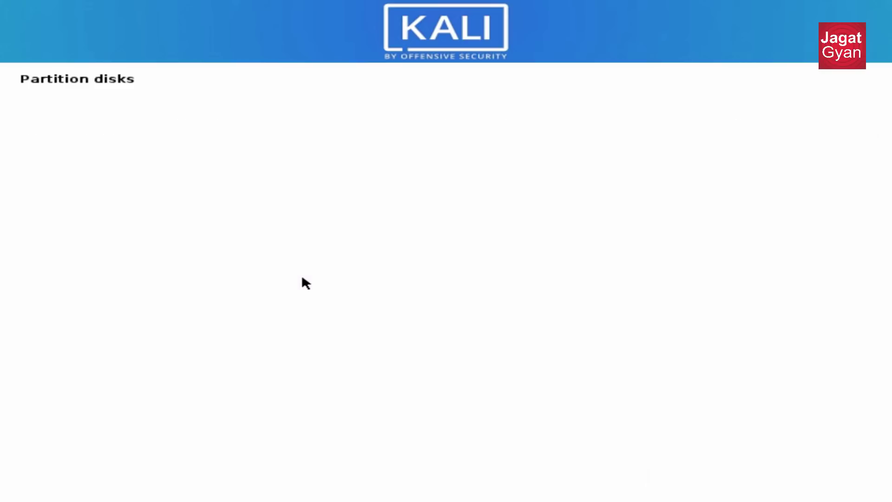
pyautogui.click(370, 299)
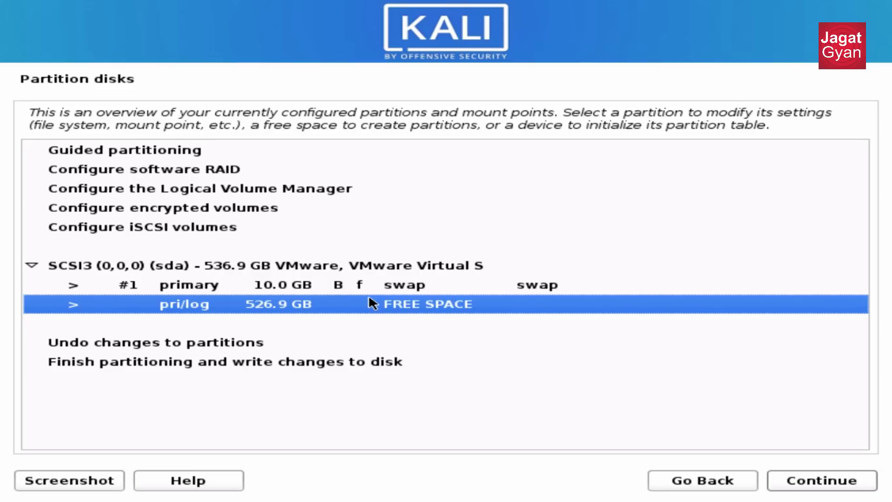
# Create a 100 GB primary partition at the beginning of the free space.
pyautogui.press('Return')
pyautogui.press('Return')
pyautogui.press('Home')
pyautogui.hotkey('ctrl', 'shift', 'Right')
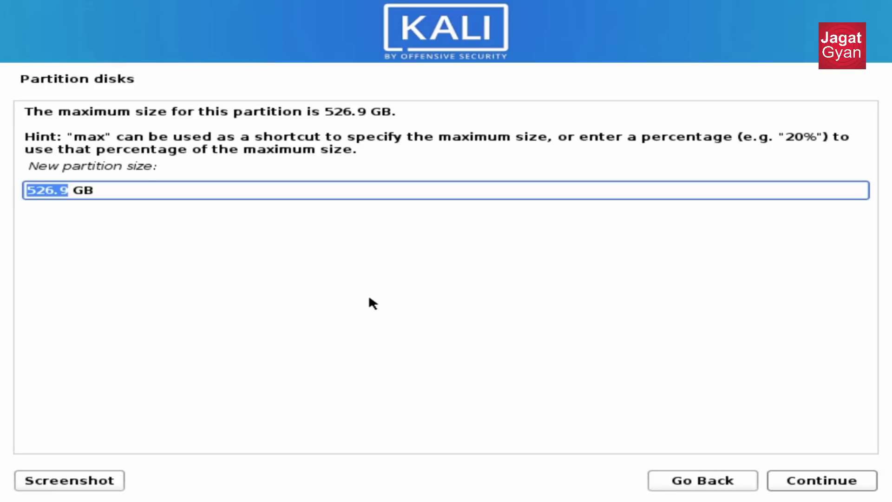
pyautogui.write('100')
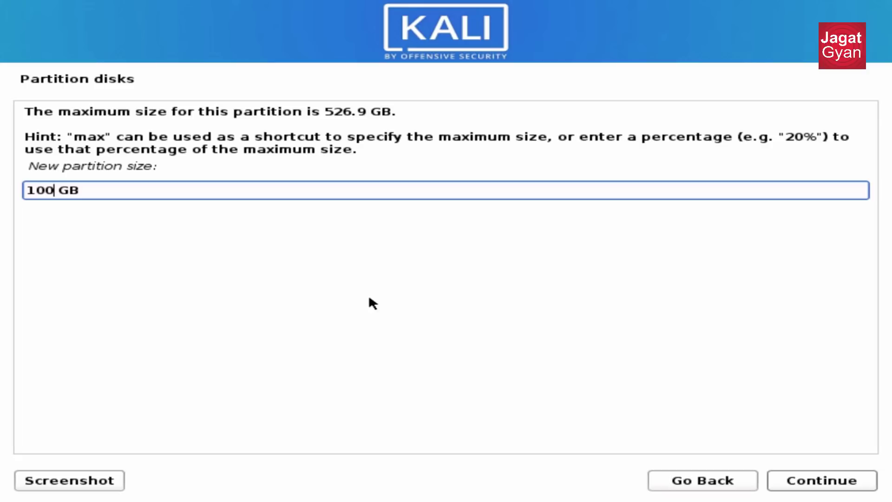
pyautogui.press('Return')
pyautogui.press('Up')
pyautogui.press('Return')
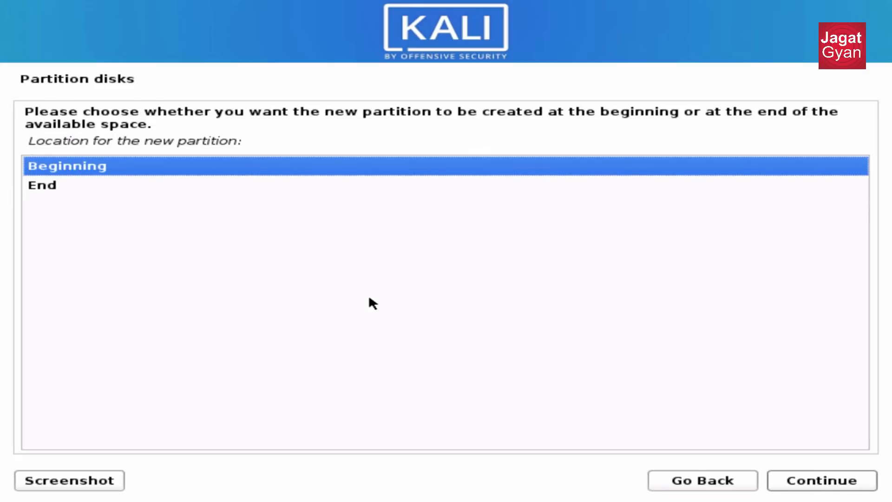
pyautogui.press('Return')
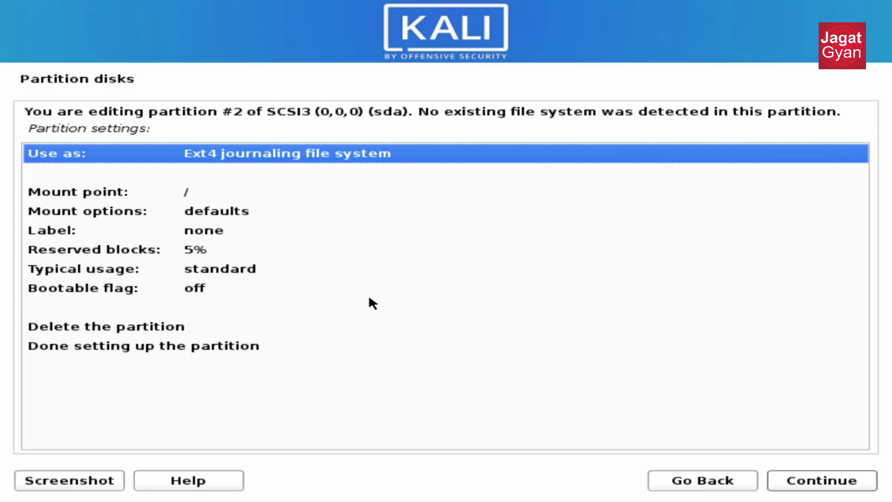
# Format it as Ext4 with mount point / and finish the partition setup.
pyautogui.press('Return')
pyautogui.click(369, 297)
pyautogui.press('Up')
pyautogui.press('Up')
pyautogui.press('Up')
pyautogui.press('Up')
pyautogui.press('Up')
pyautogui.press('Up')
pyautogui.press('Up')
pyautogui.press('Up')
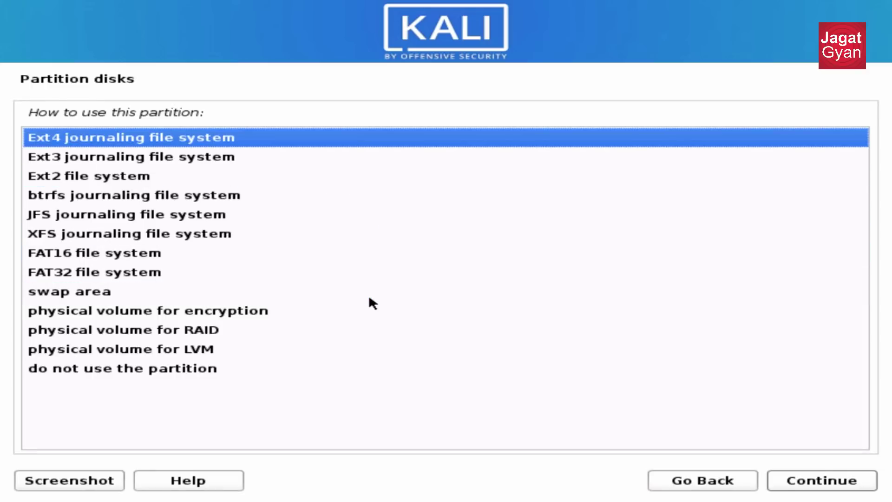
pyautogui.press('Return')
pyautogui.press('Down')
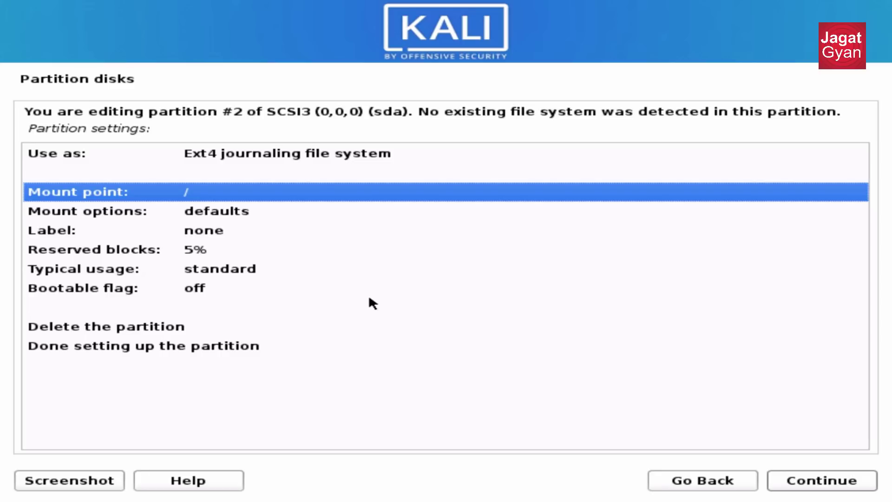
pyautogui.press('Return')
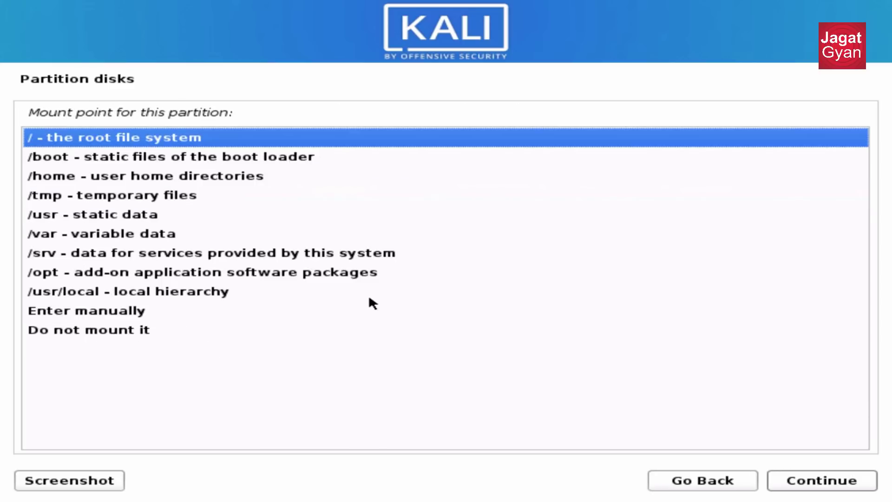
pyautogui.press('Return')
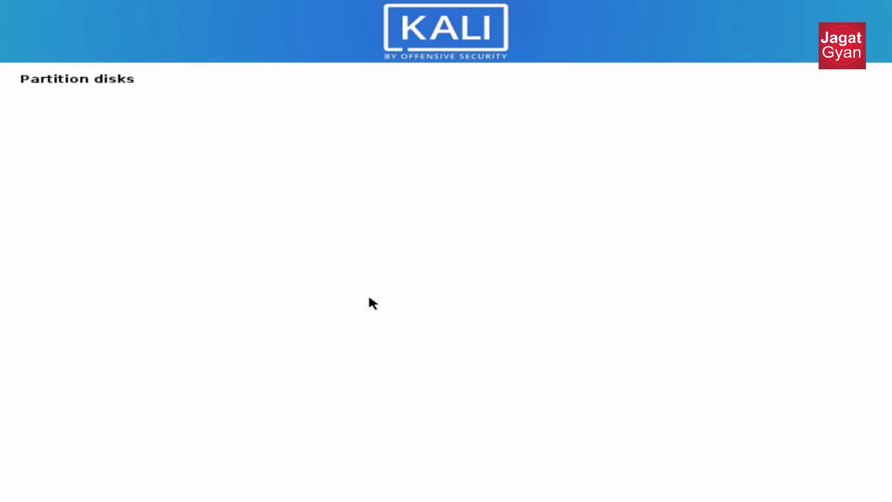
pyautogui.press('Down')
pyautogui.press('Down')
pyautogui.press('Down')
pyautogui.press('Down')
pyautogui.press('Down')
pyautogui.press('Down')
pyautogui.press('Down')
pyautogui.press('Down')
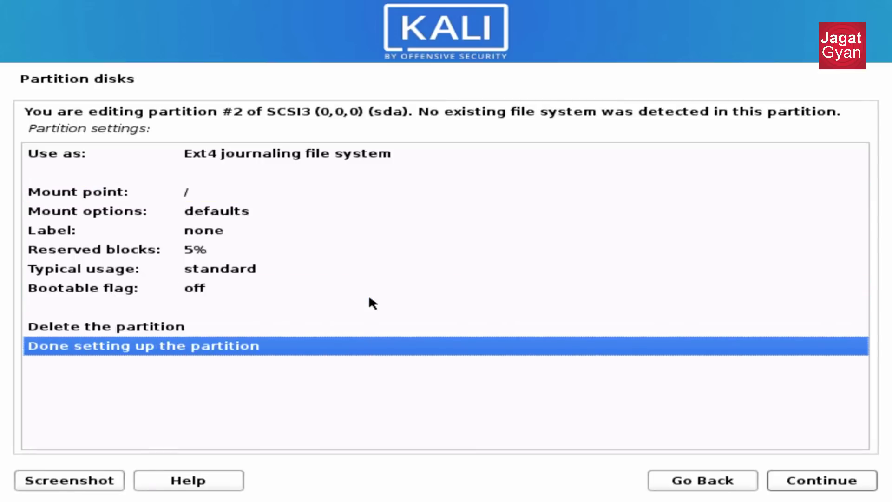
pyautogui.press('Return')
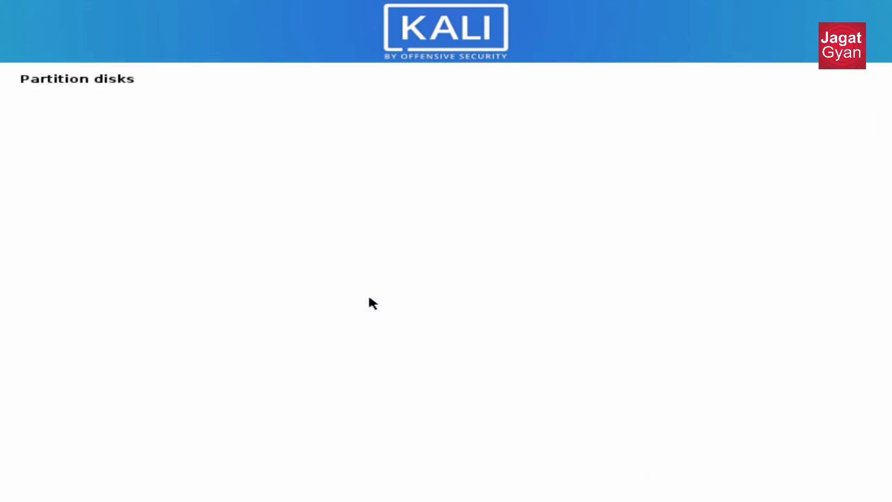
# Create a 200 GB primary partition at the beginning of the free space.
pyautogui.press('Return')
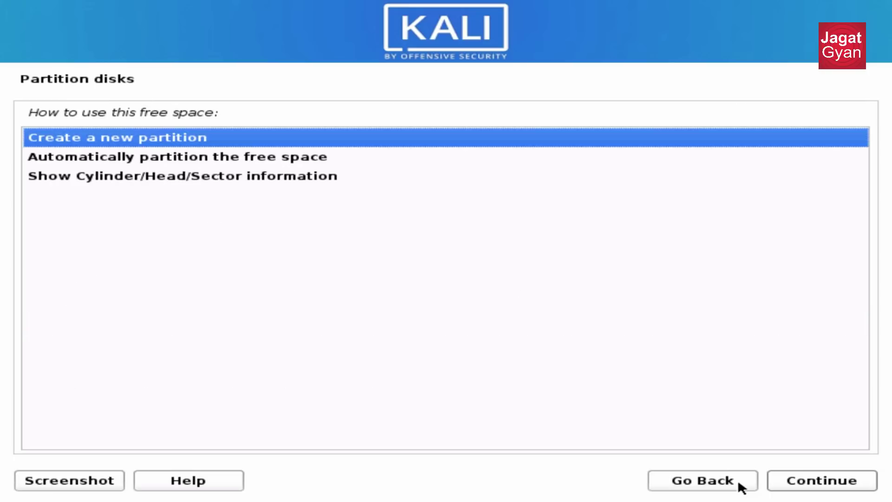
pyautogui.press('Return')
pyautogui.hotkey('shift', 'Left')
pyautogui.hotkey('shift', 'Left')
pyautogui.hotkey('shift', 'Left')
pyautogui.write('200')
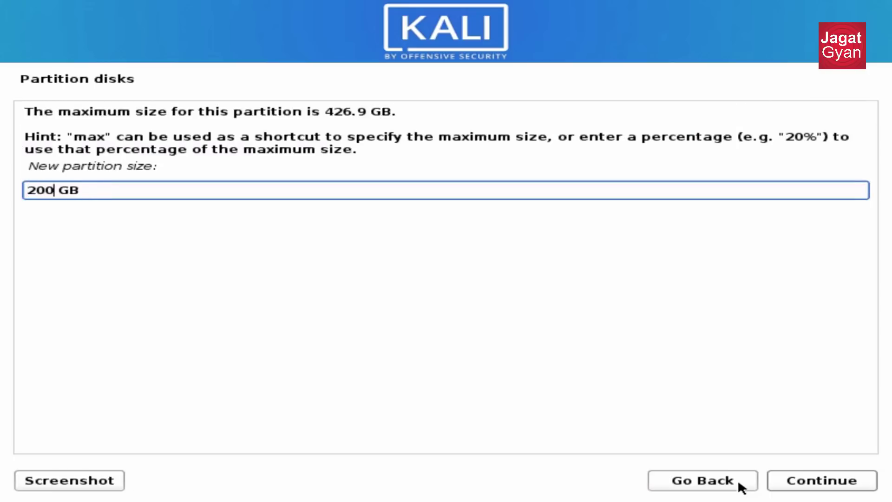
pyautogui.press('Return')
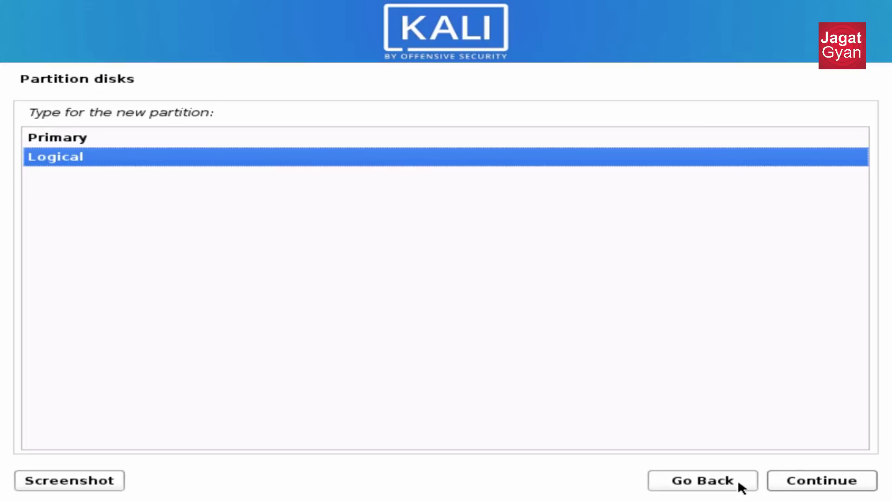
pyautogui.press('Up')
pyautogui.press('Return')
pyautogui.press('Up')
pyautogui.press('Return')
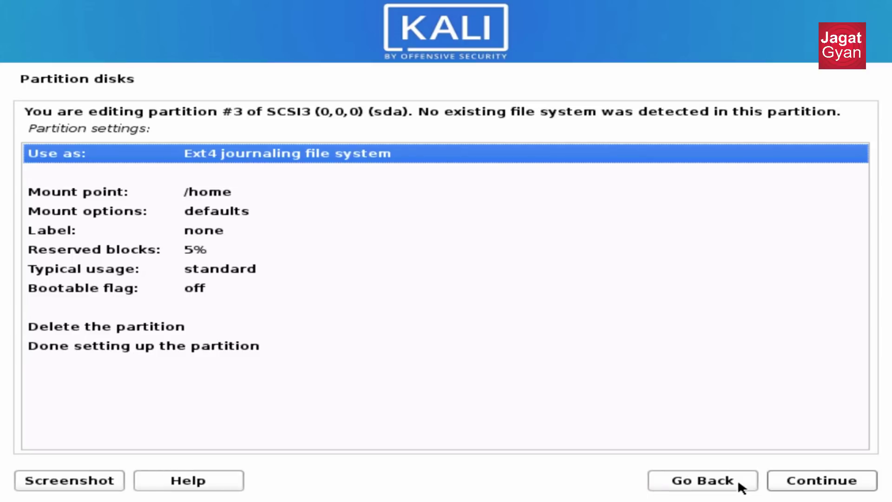
# Finish the partition as Ext4 mounted at /home and move to the remaining free space.
pyautogui.press('Down')
pyautogui.press('Down')
pyautogui.press('Down')
pyautogui.press('Up')
pyautogui.press('Down')
pyautogui.press('Down')
pyautogui.press('Down')
pyautogui.press('Down')
pyautogui.press('Down')
pyautogui.press('Down')
pyautogui.press('Down')
pyautogui.press('Down')
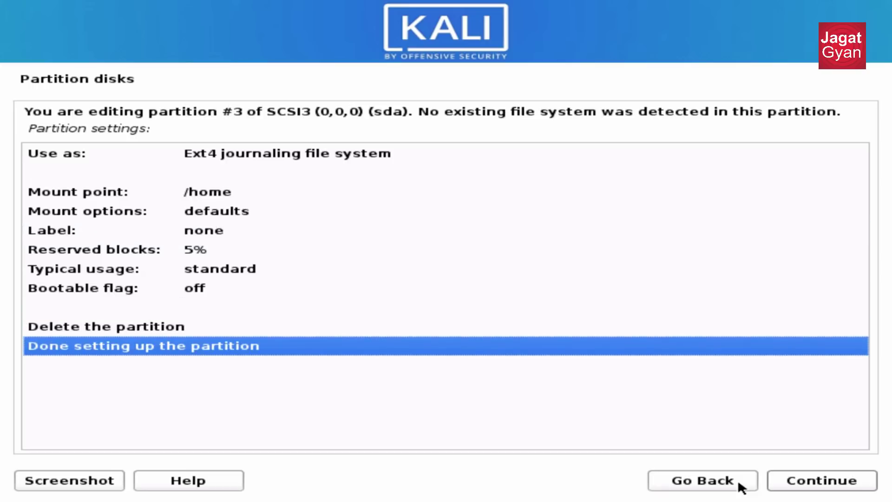
pyautogui.press('Return')
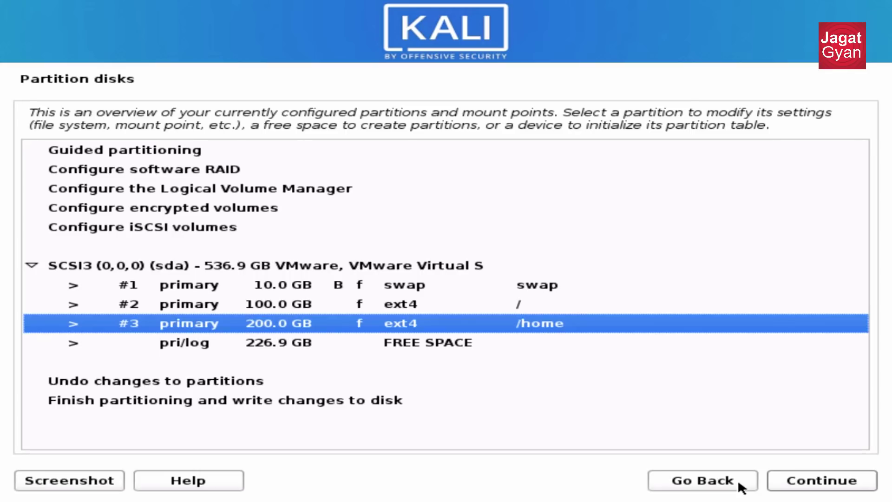
pyautogui.press('Down')
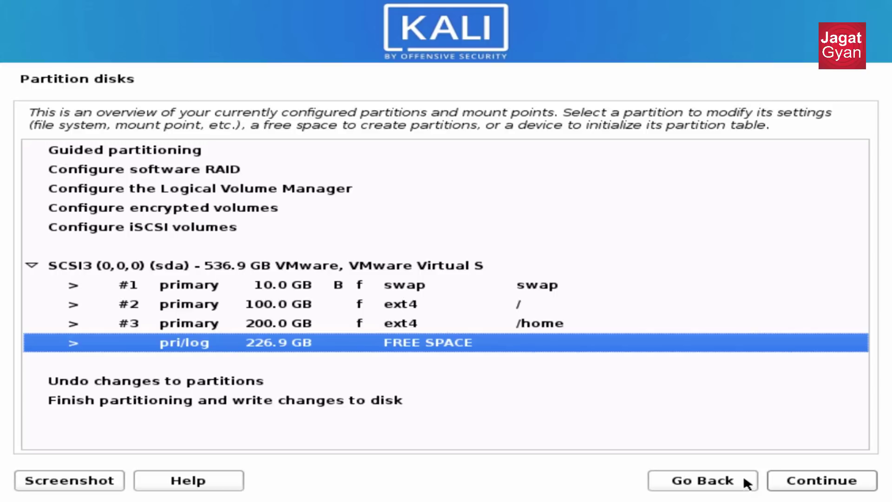
# Create a logical Ext4 /usr partition using all remaining 226.9 GB.
pyautogui.doubleClick(421, 338)
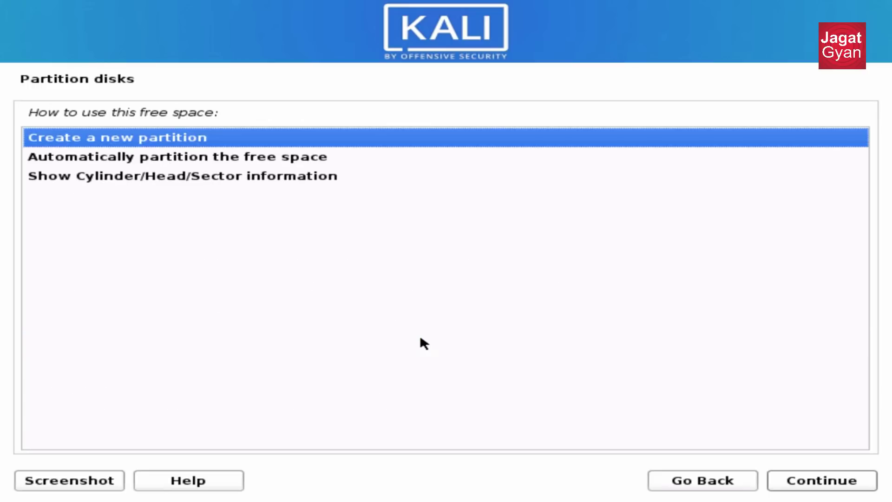
pyautogui.press('Return')
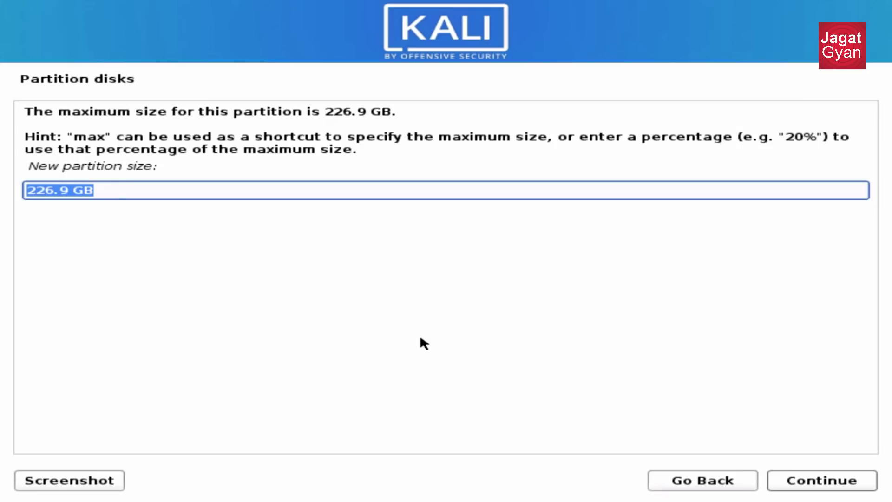
pyautogui.press('Return')
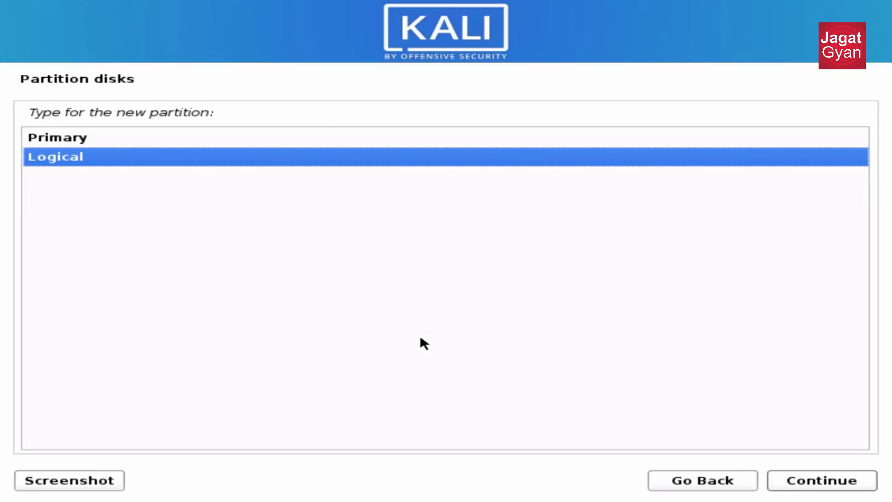
pyautogui.press('Return')
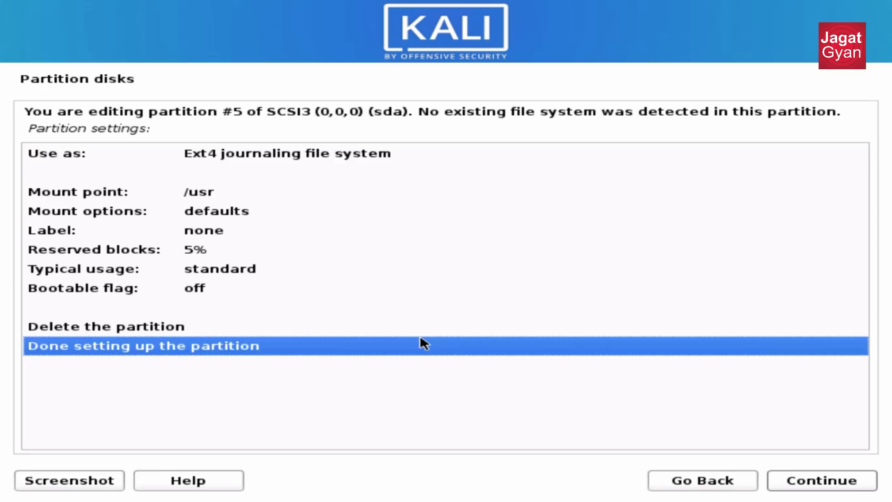
pyautogui.press('Return')
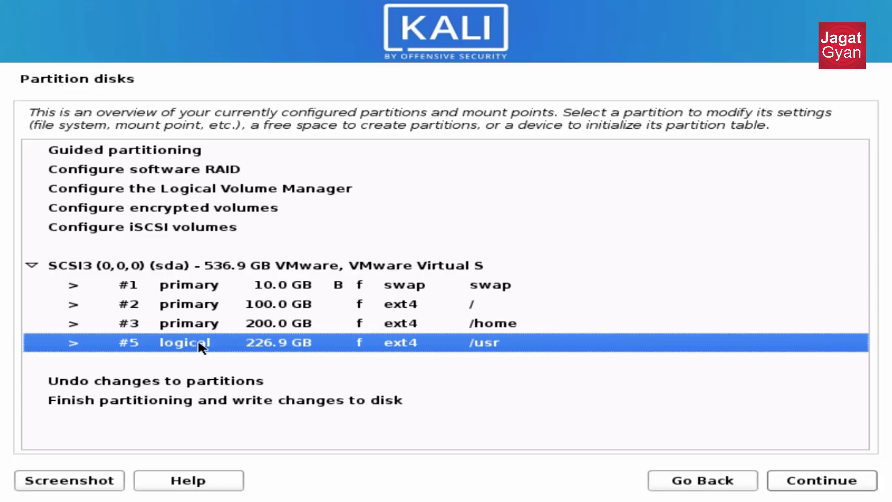
# Review the swap and /home entries, then choose Finish partitioning and write changes to disk.
pyautogui.press('Up')
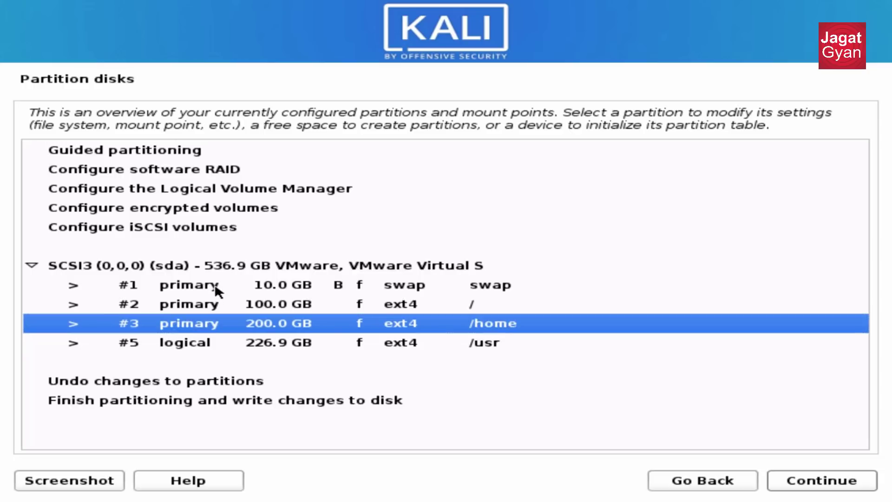
pyautogui.click(215, 287)
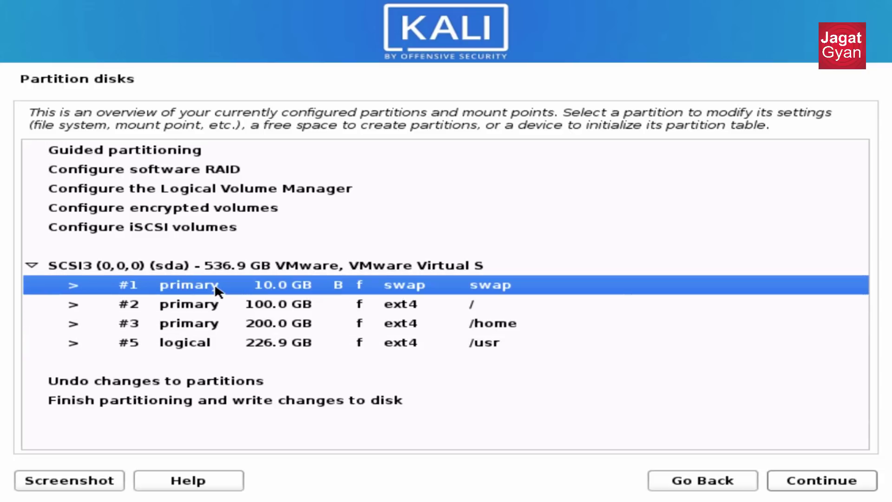
pyautogui.click(214, 331)
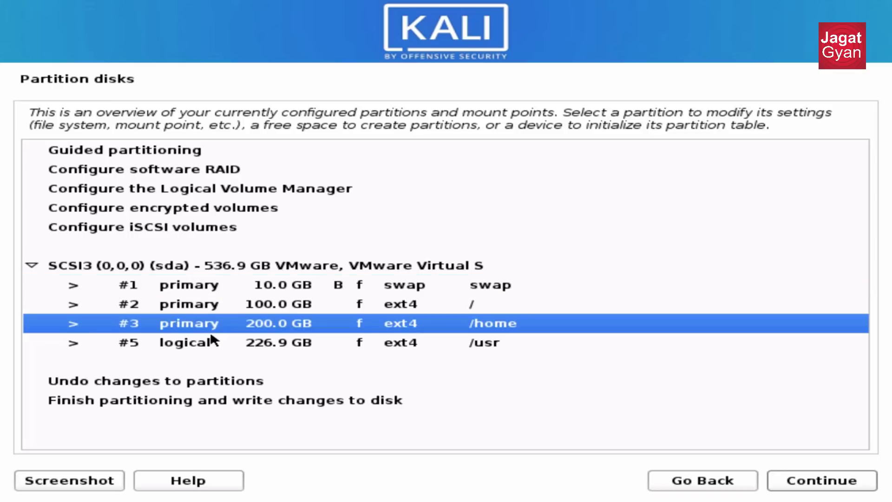
pyautogui.click(311, 291)
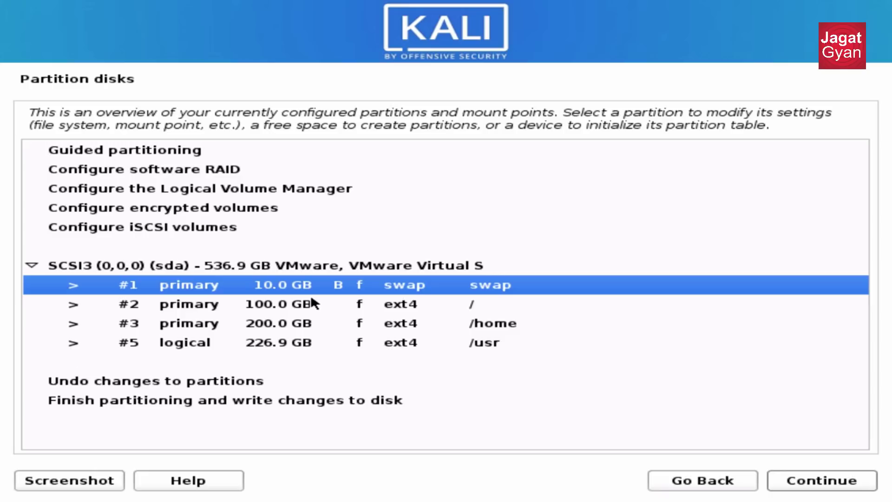
pyautogui.press('Down')
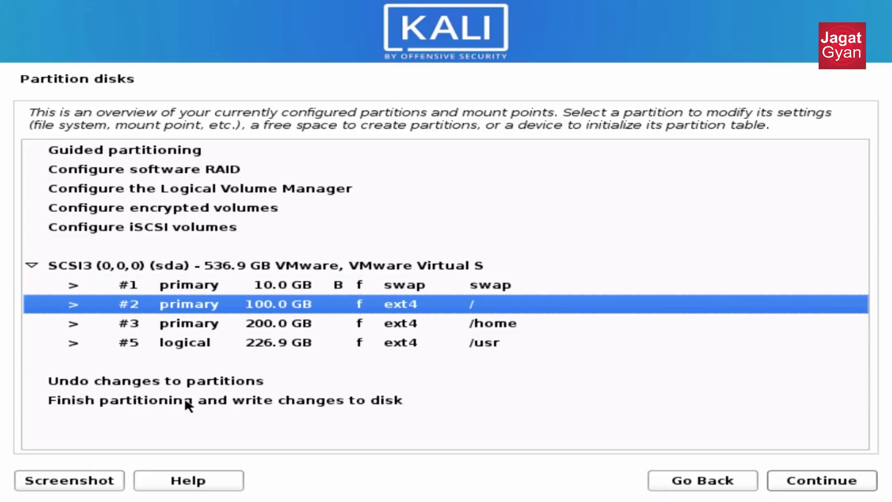
pyautogui.click(186, 400)
pyautogui.doubleClick(184, 400)
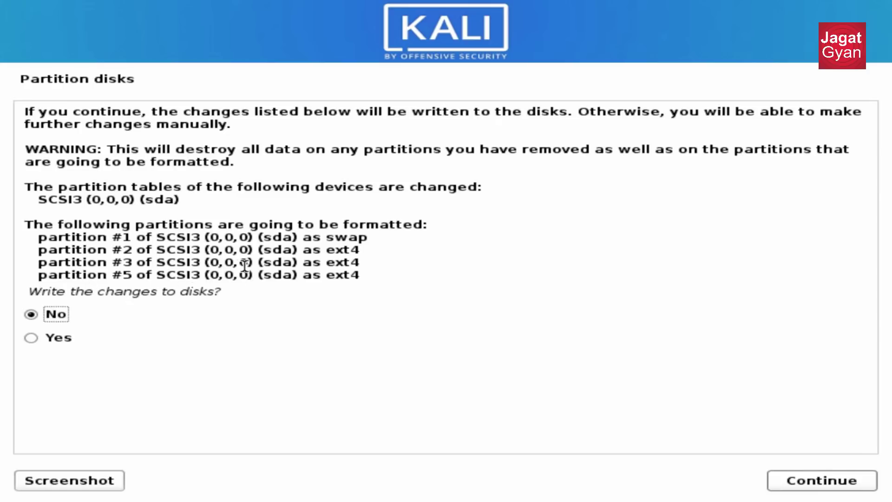
# Answer Yes to writing the partition changes to disk and let the base system install.
pyautogui.moveTo(254, 263); pyautogui.dragTo(171, 231)
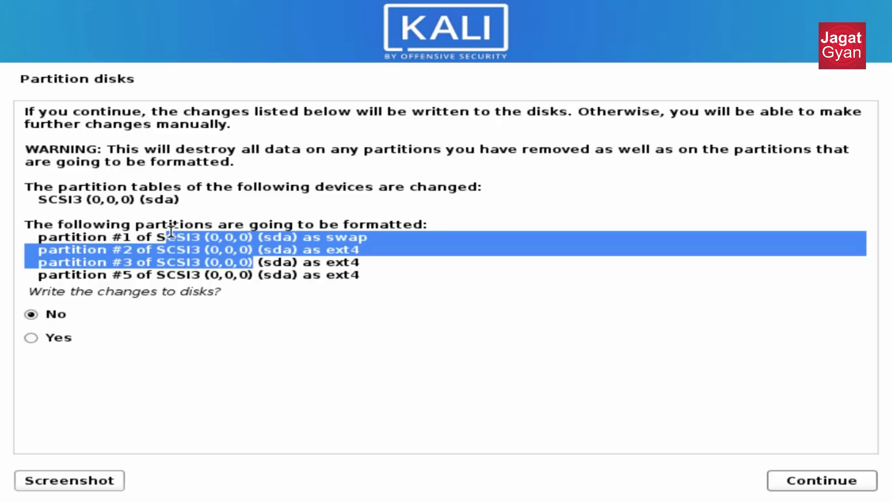
pyautogui.click(138, 263)
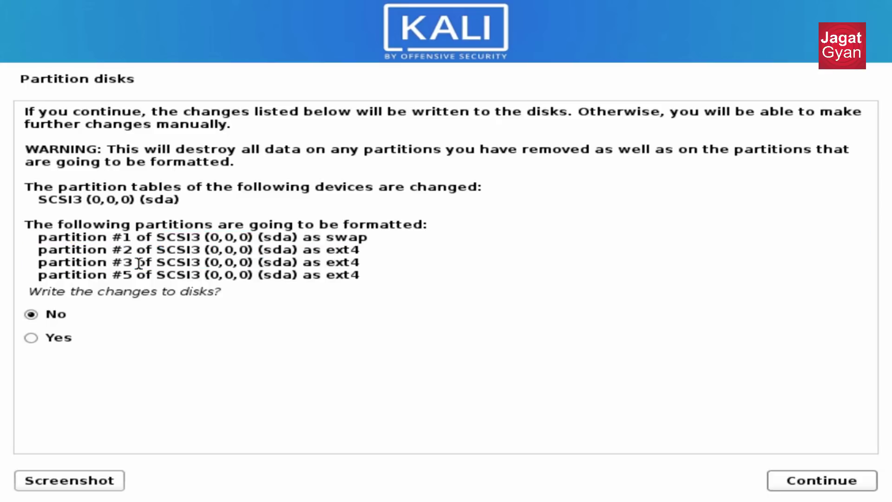
pyautogui.click(35, 337)
pyautogui.click(830, 483)
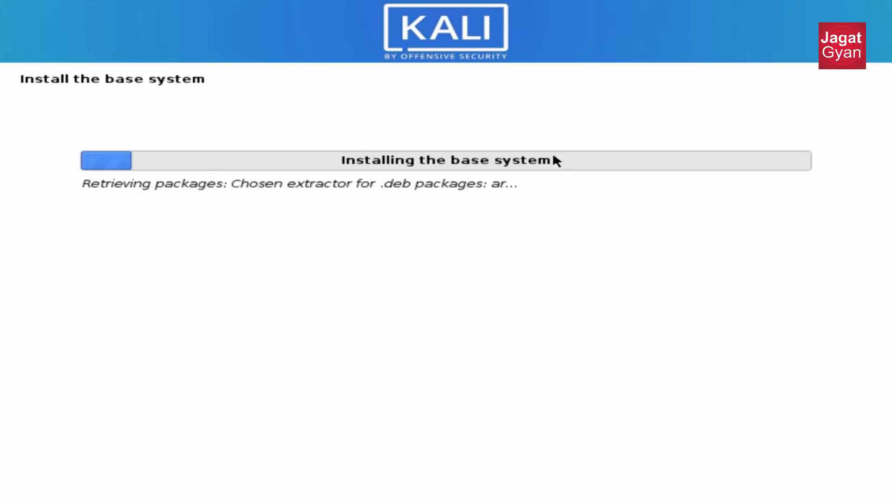
pyautogui.click(535, 170)
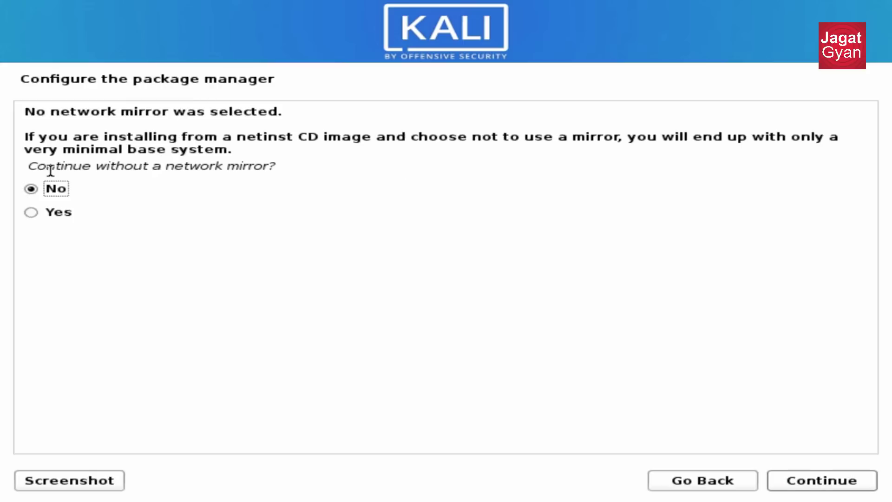
# Choose Yes to continue without a network mirror.
pyautogui.moveTo(50, 170); pyautogui.dragTo(139, 175)
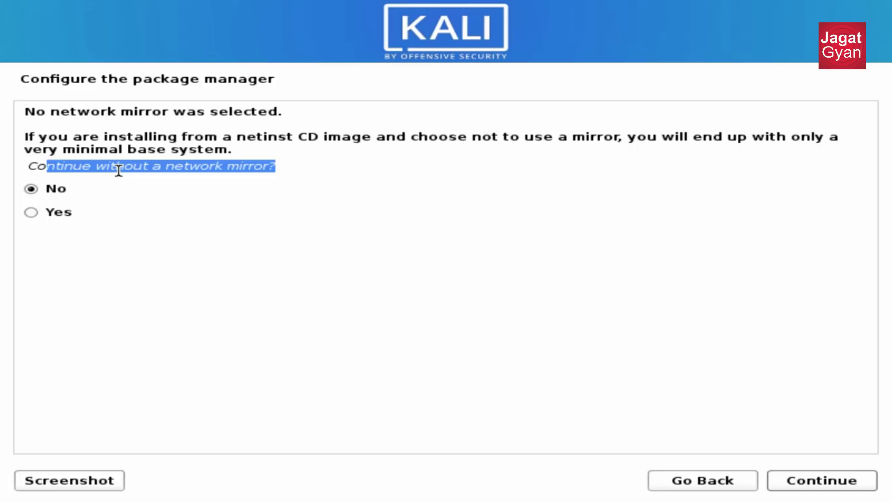
pyautogui.click(56, 216)
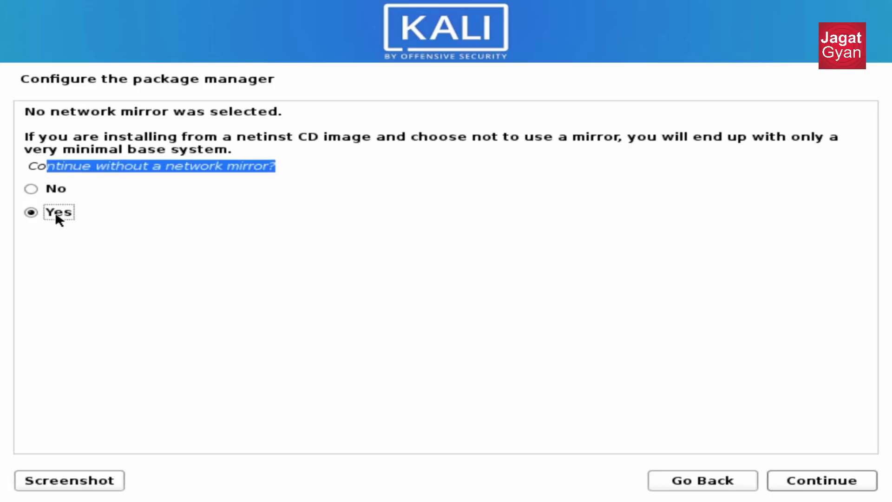
pyautogui.click(807, 484)
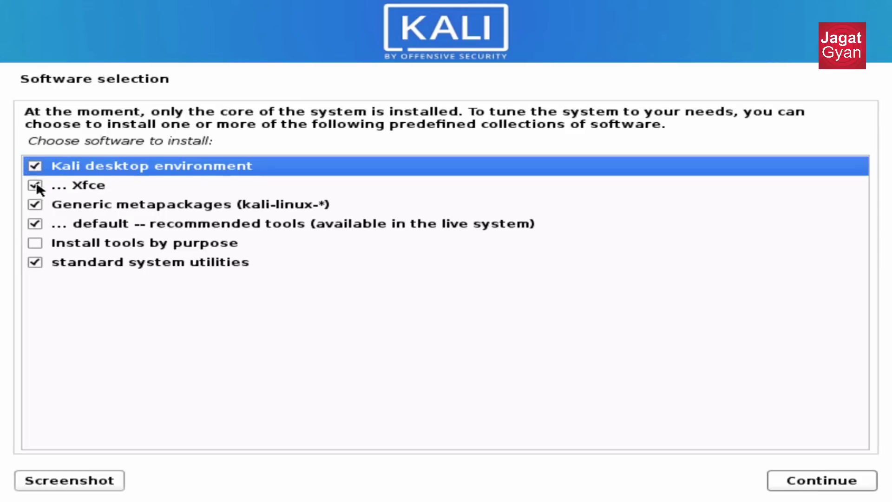
# Keep the default Xfce software collections and start installing them.
pyautogui.click(37, 246)
pyautogui.click(258, 173)
pyautogui.click(799, 486)
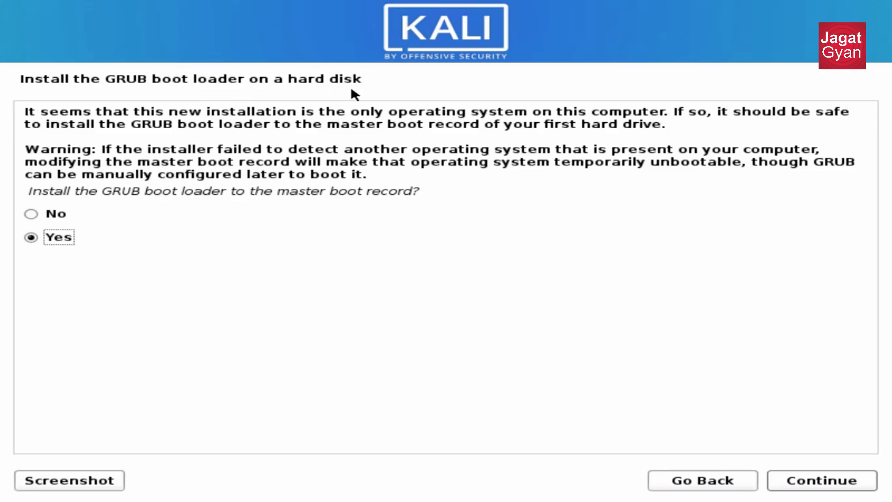
# Install the GRUB boot loader to the master boot record on /dev/sda.
pyautogui.moveTo(483, 175); pyautogui.dragTo(374, 205)
pyautogui.click(102, 125)
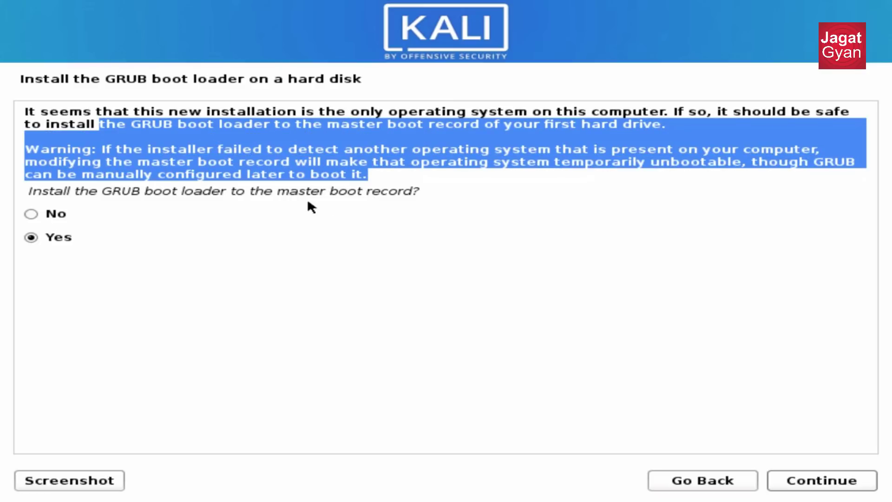
pyautogui.click(160, 148)
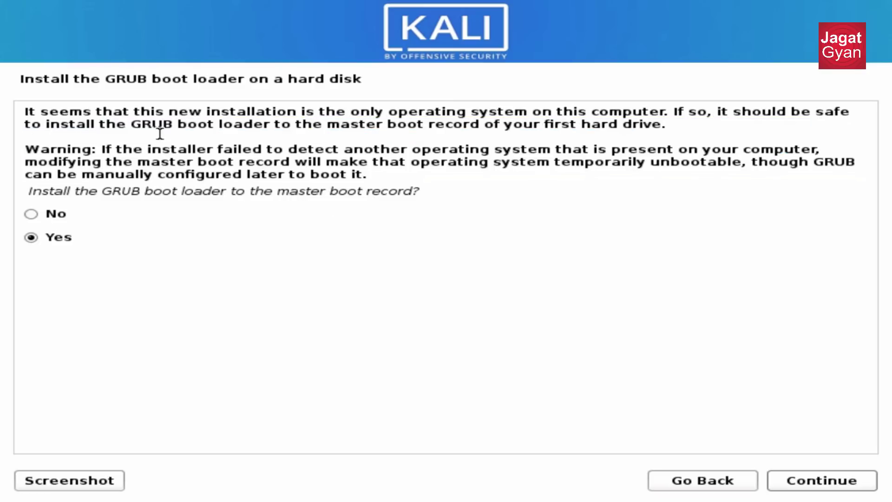
pyautogui.moveTo(166, 122); pyautogui.dragTo(295, 172)
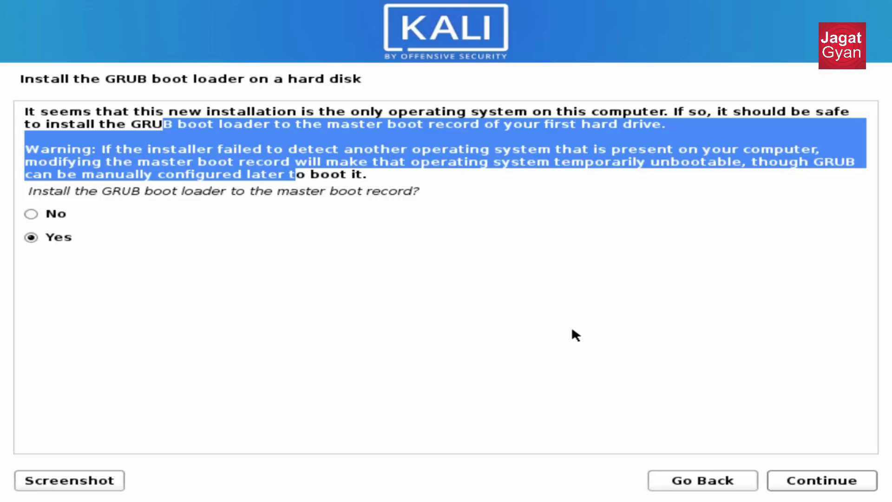
pyautogui.click(817, 486)
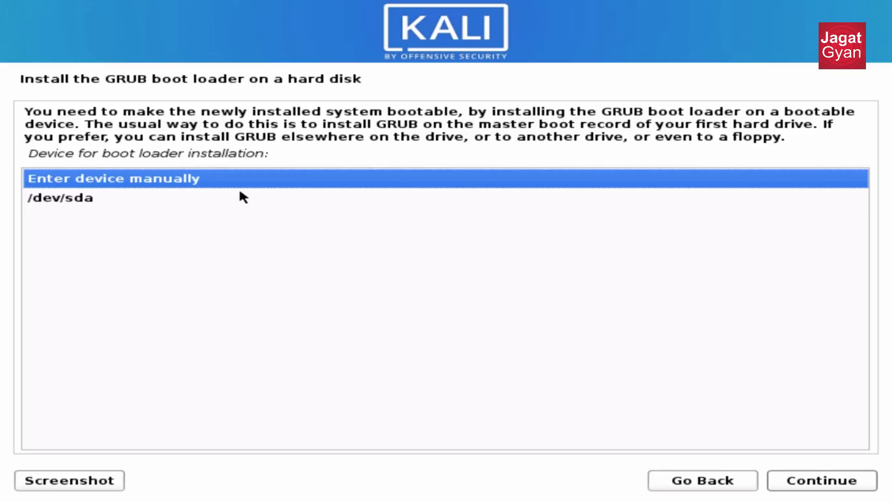
pyautogui.click(69, 200)
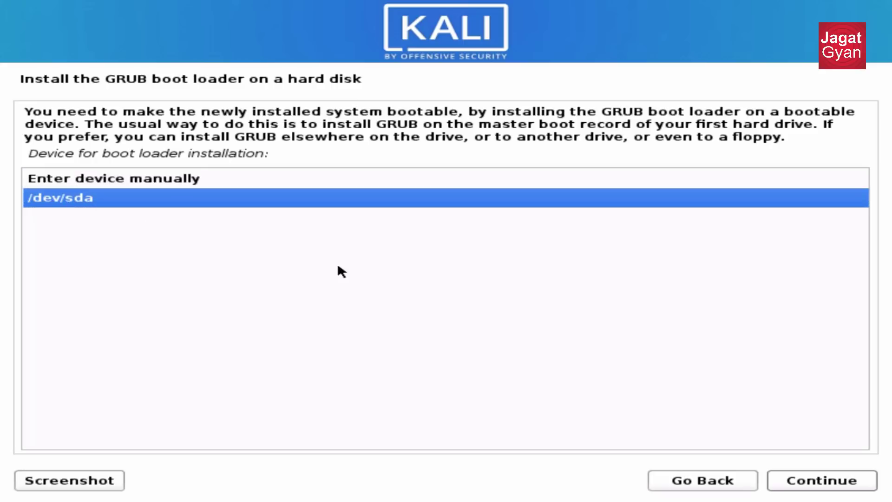
pyautogui.click(862, 481)
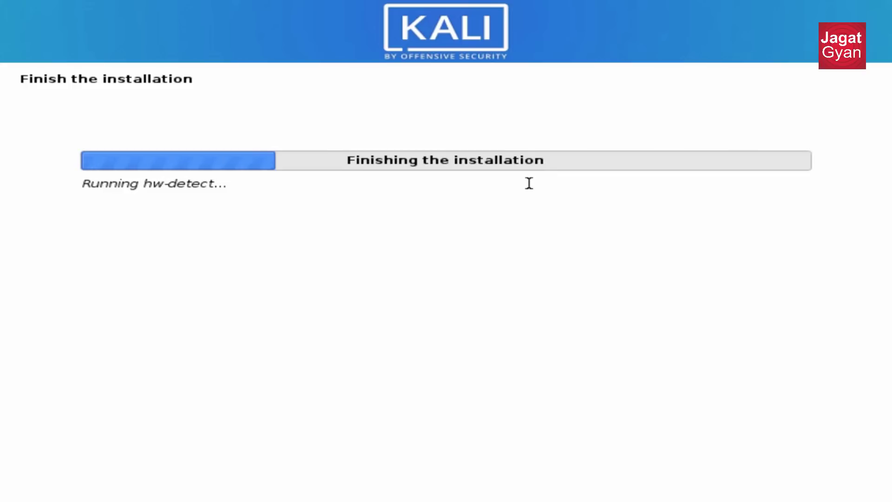
# Continue from the Installation complete page to reboot into the Kali login screen.
pyautogui.moveTo(193, 184); pyautogui.dragTo(257, 184)
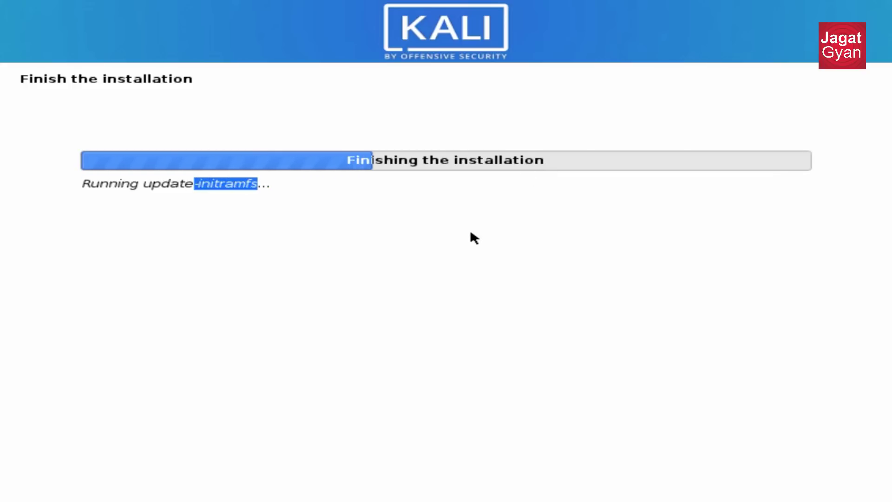
pyautogui.moveTo(108, 129); pyautogui.dragTo(389, 164)
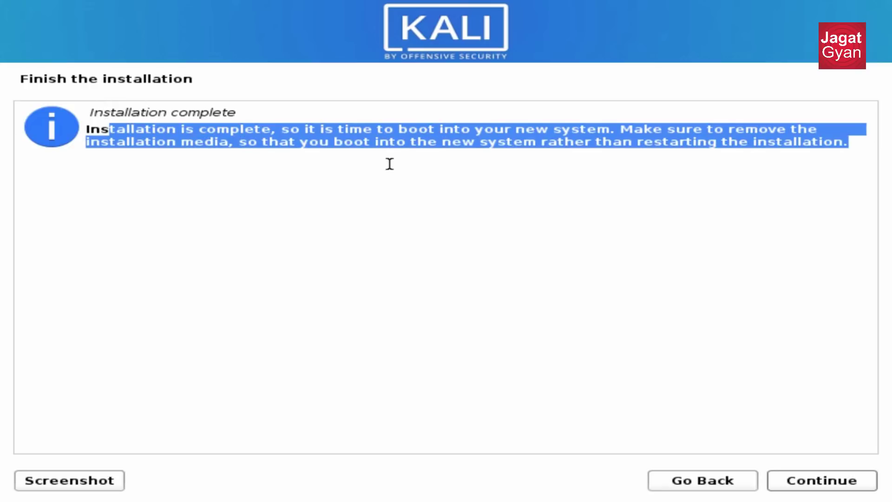
pyautogui.click(822, 480)
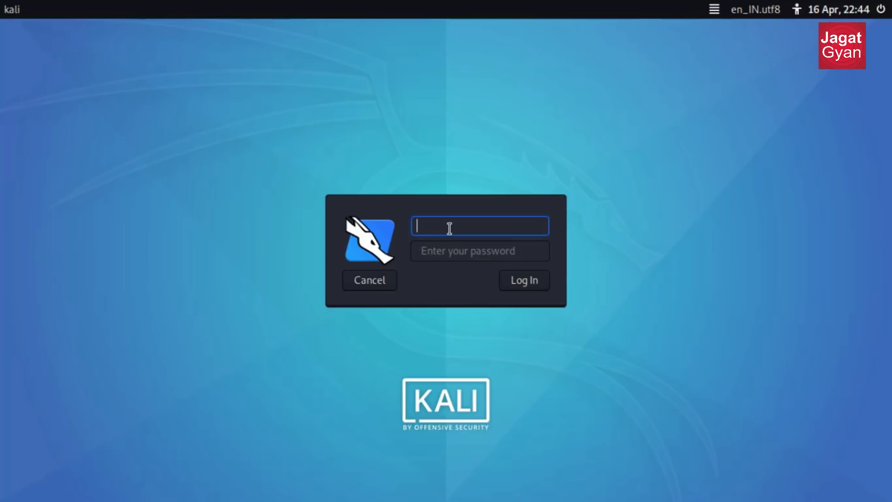
# Enter the new user's username and password and log in to the Xfce desktop.
pyautogui.write('kak')
pyautogui.press('BackSpace')
pyautogui.write('alikali')
pyautogui.click(481, 251)
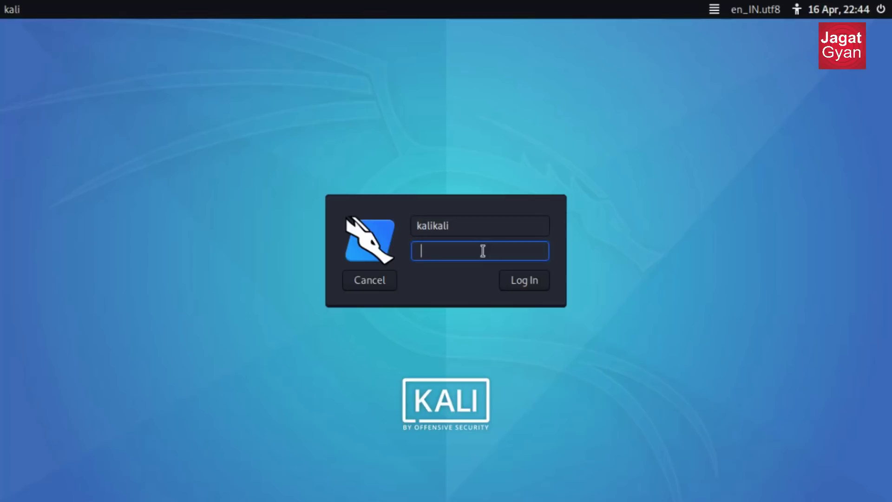
pyautogui.write('kalik')
pyautogui.click(526, 282)
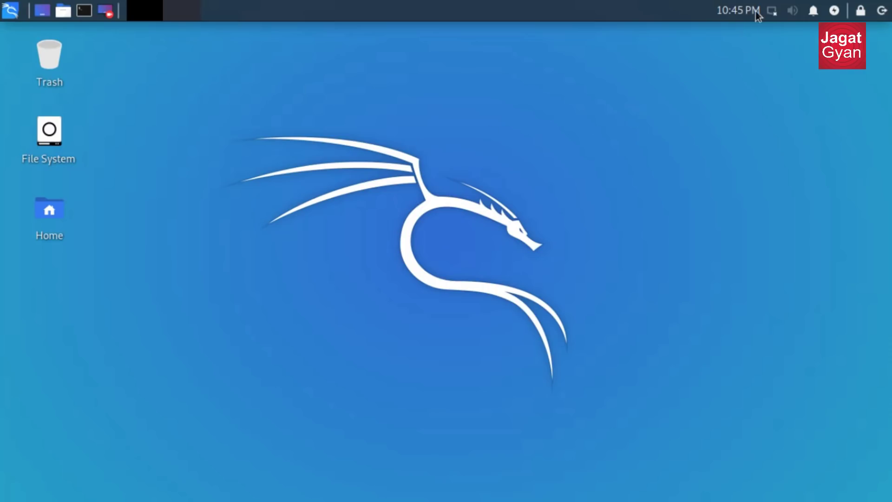
# Launch Kali Undercover Mode from a 'kali' menu search for a Windows 10-style desktop.
pyautogui.rightClick(369, 74)
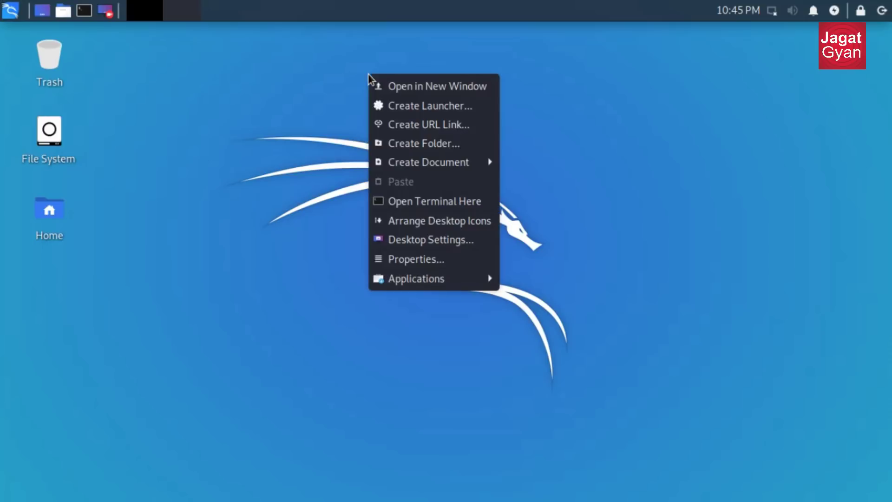
pyautogui.click(537, 107)
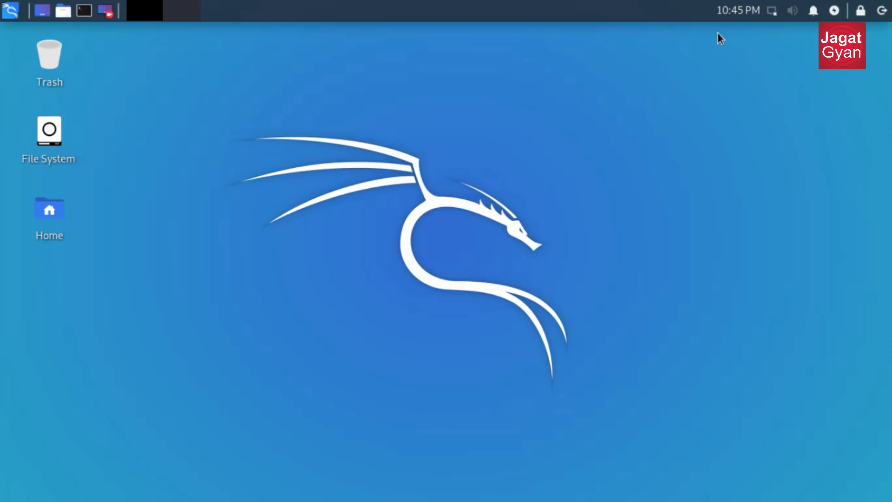
pyautogui.click(10, 14)
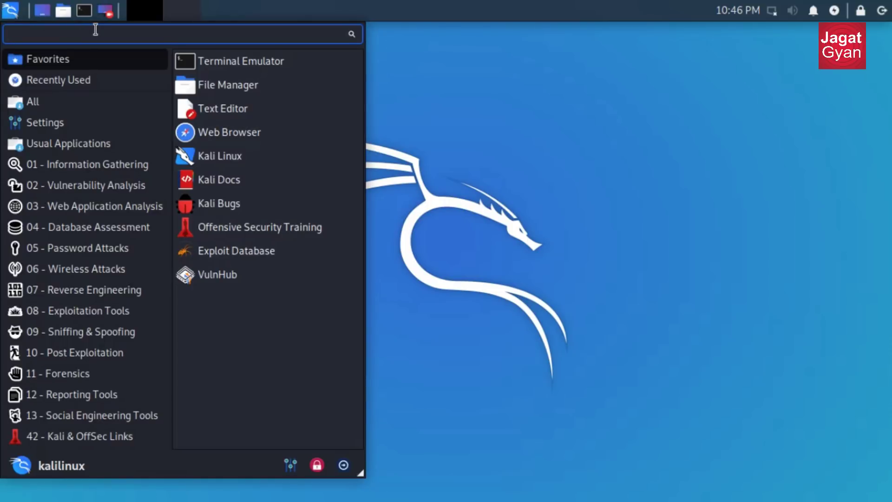
pyautogui.write('kali')
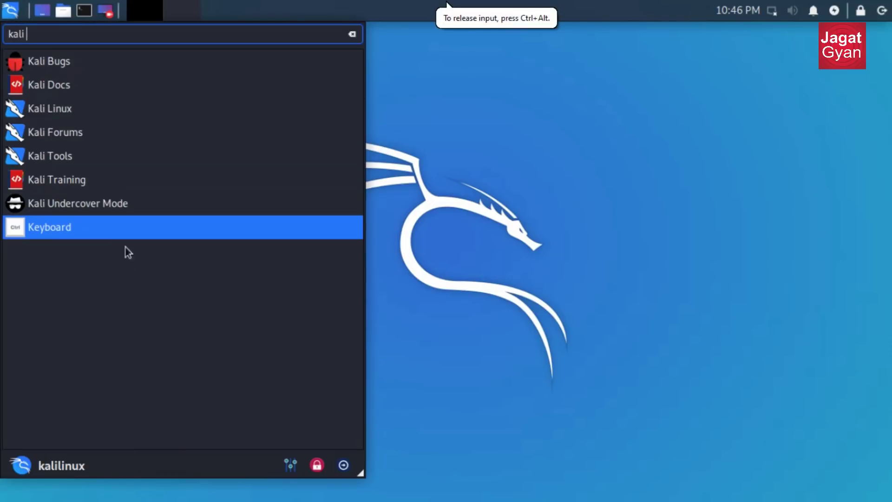
pyautogui.click(83, 214)
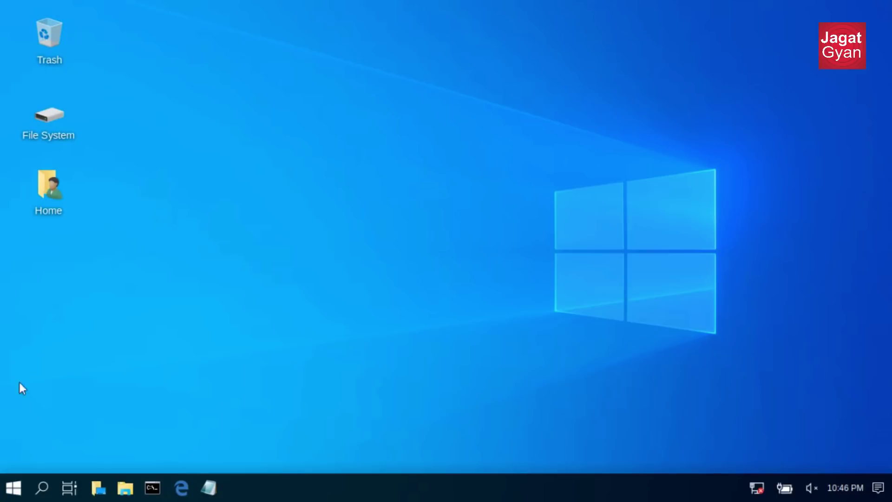
# Run Kali Undercover Mode again from a 'kali' Start-menu search to revert to Xfce.
pyautogui.click(13, 486)
pyautogui.click(14, 488)
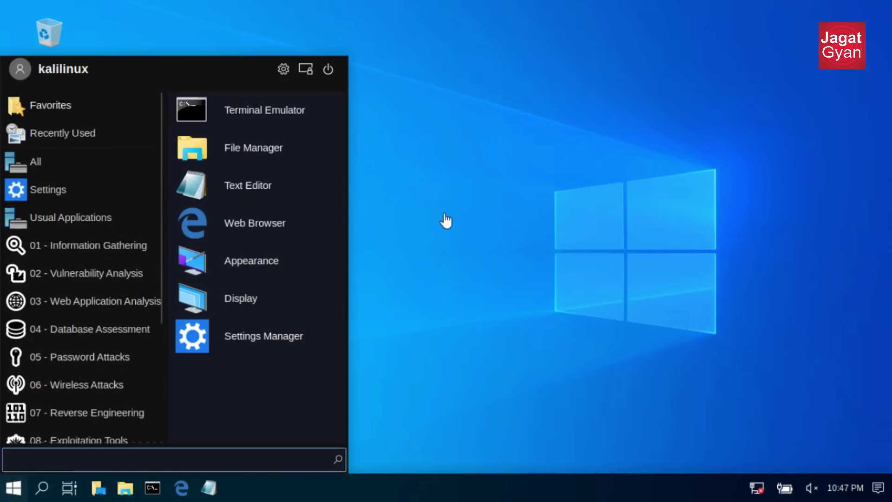
pyautogui.click(441, 180)
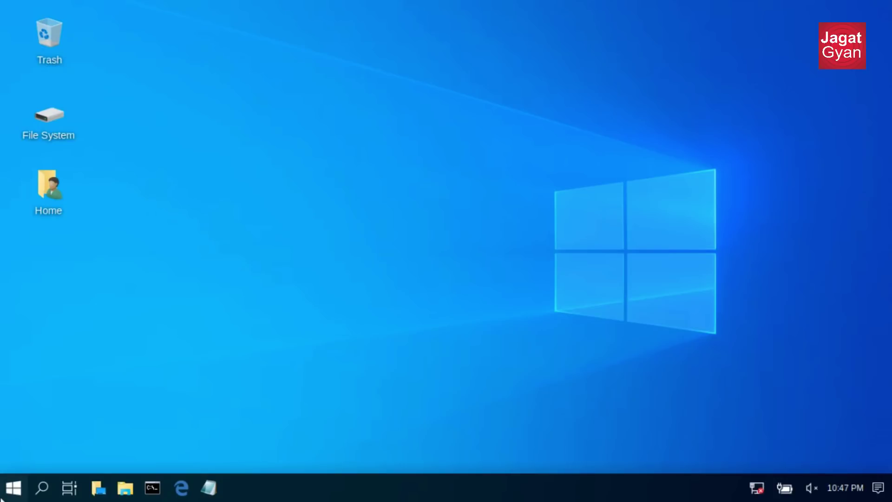
pyautogui.click(13, 487)
pyautogui.write('kali')
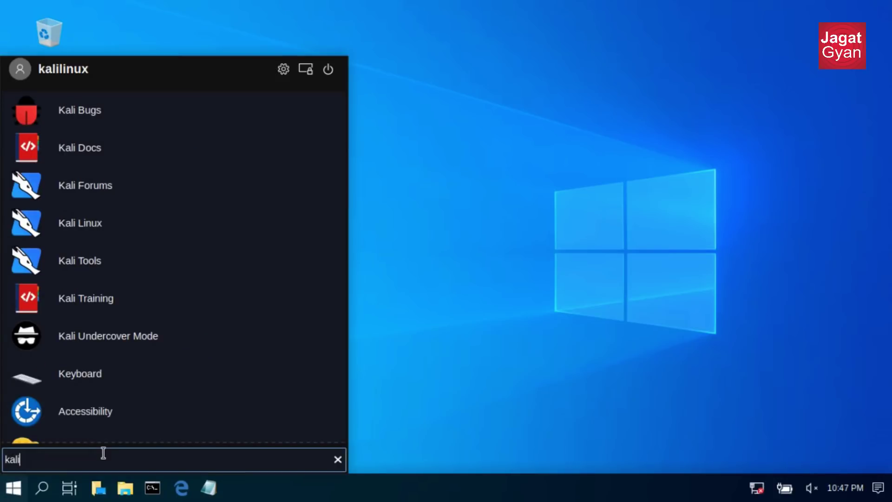
pyautogui.click(86, 337)
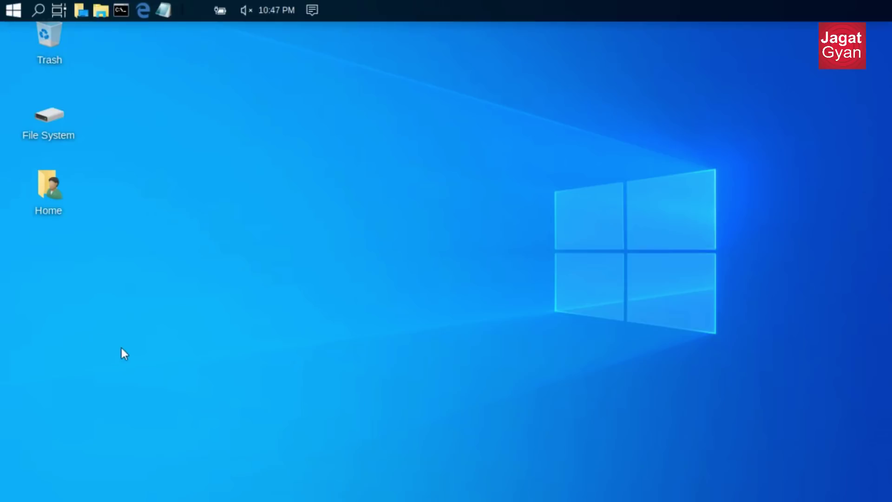